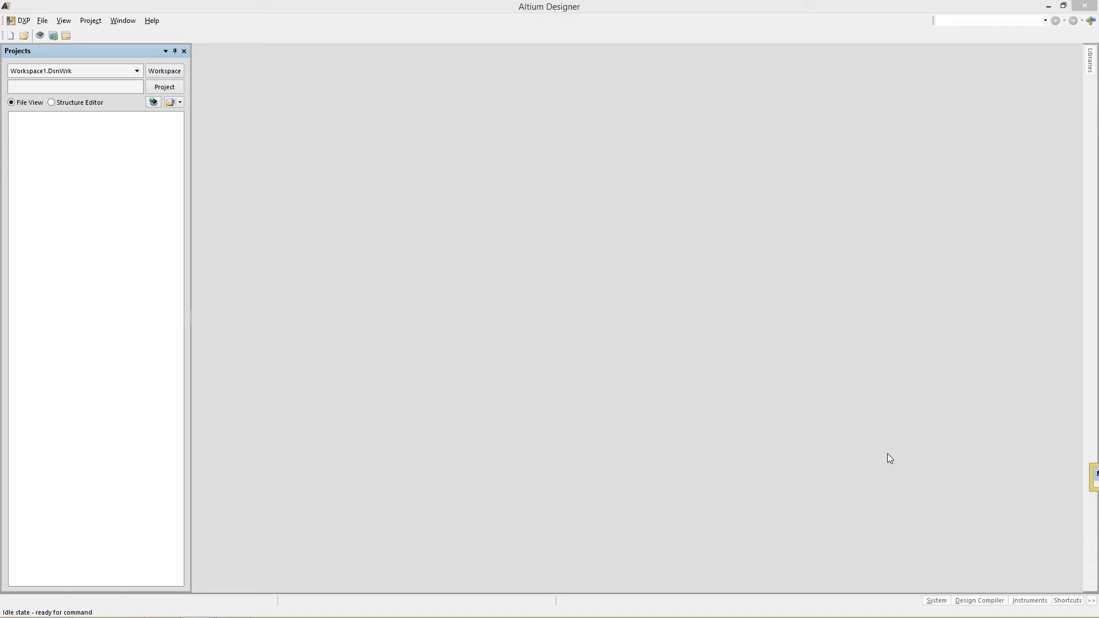
# Open the Potentiometer Sweep.PrjPCB project from the design files folder.
pyautogui.click(43, 21)
pyautogui.click(56, 48)
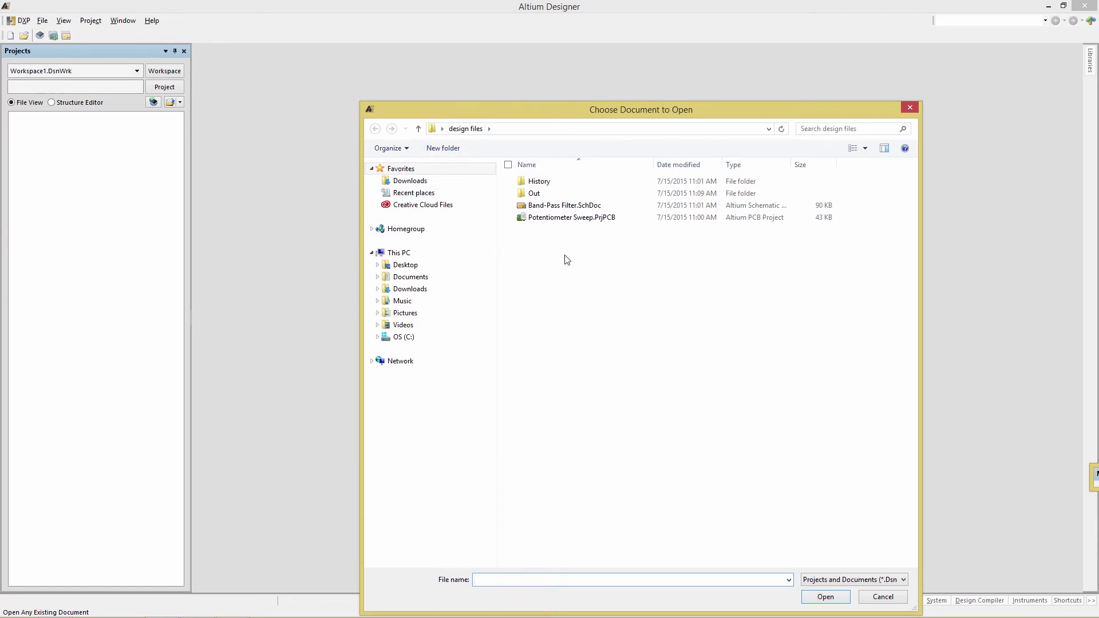
pyautogui.doubleClick(546, 220)
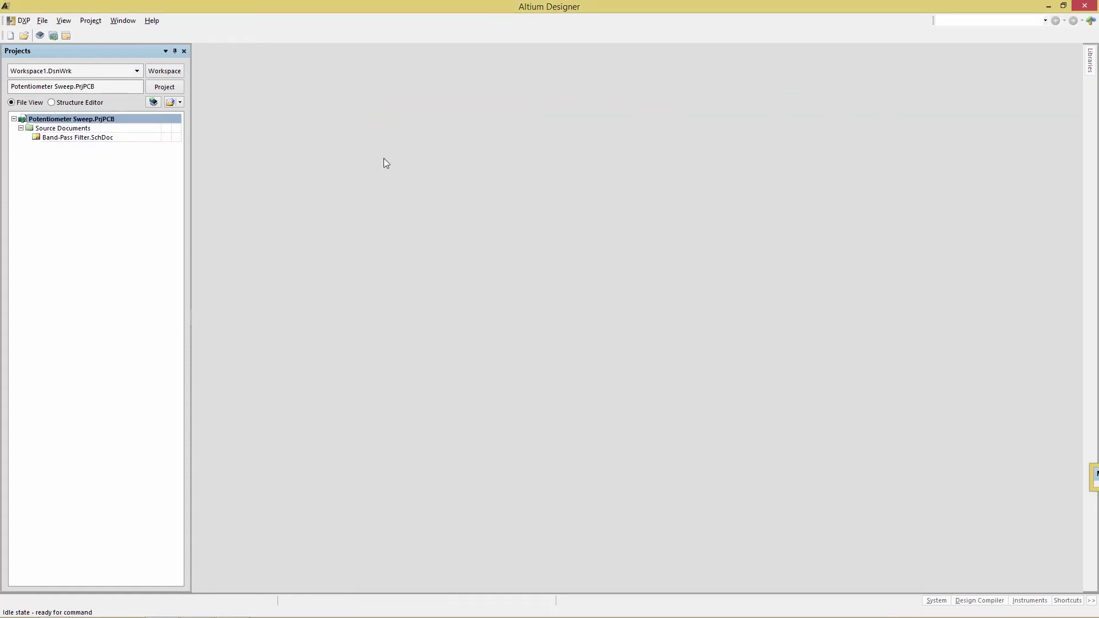
# In Band-Pass Filter.SchDoc, remove the old source and place a Simulation Sources VSIN between IN and ground.
pyautogui.doubleClick(47, 139)
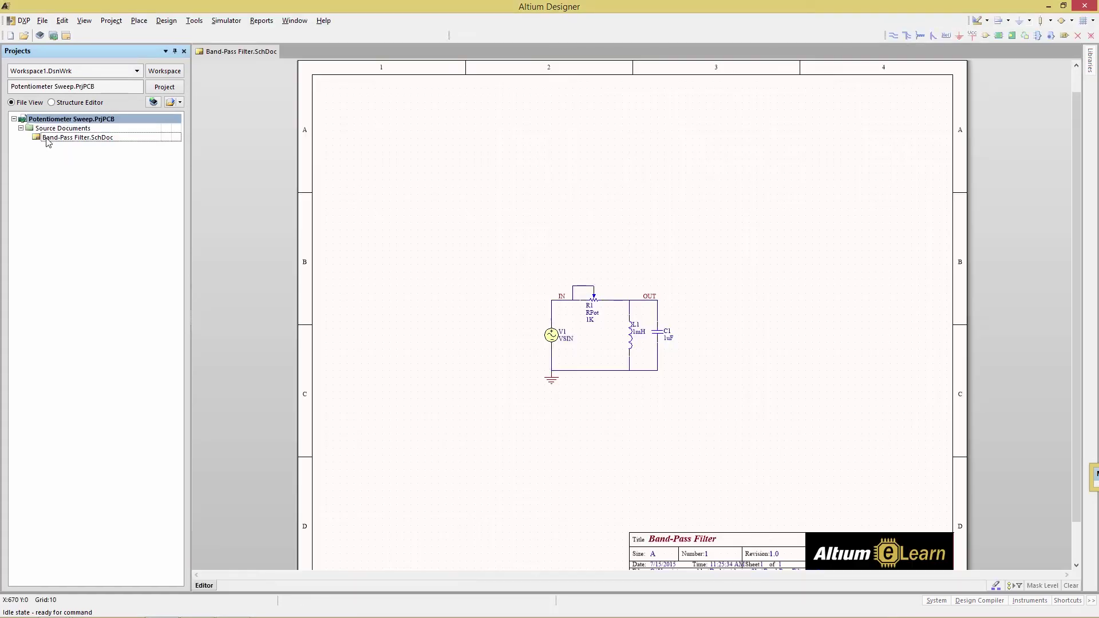
pyautogui.hotkey('ctrl', 'pagedown')
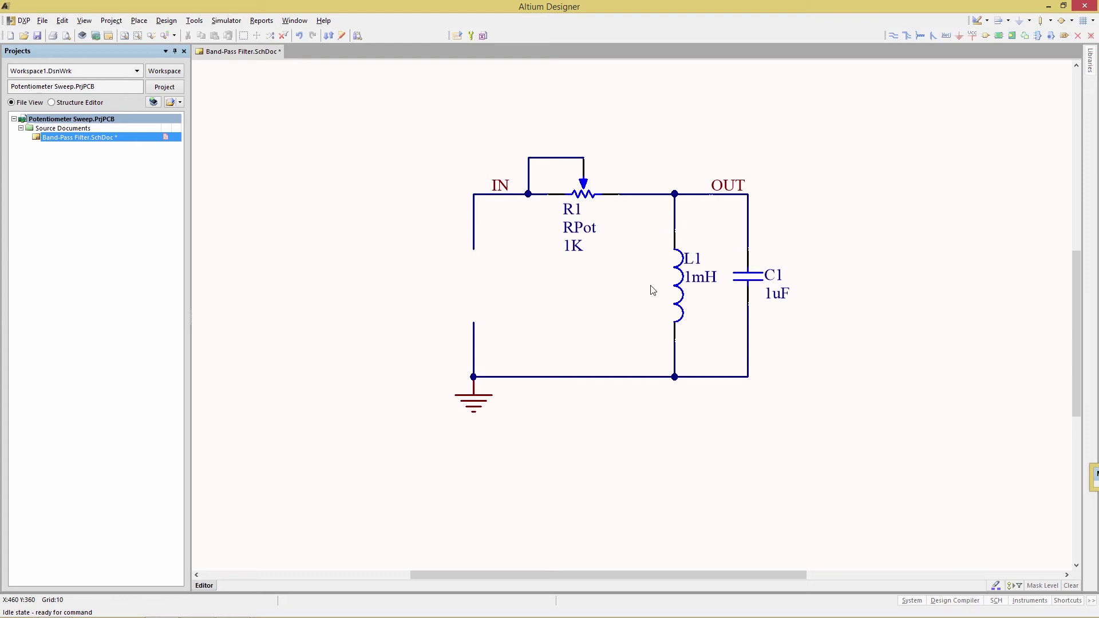
pyautogui.click(1091, 68)
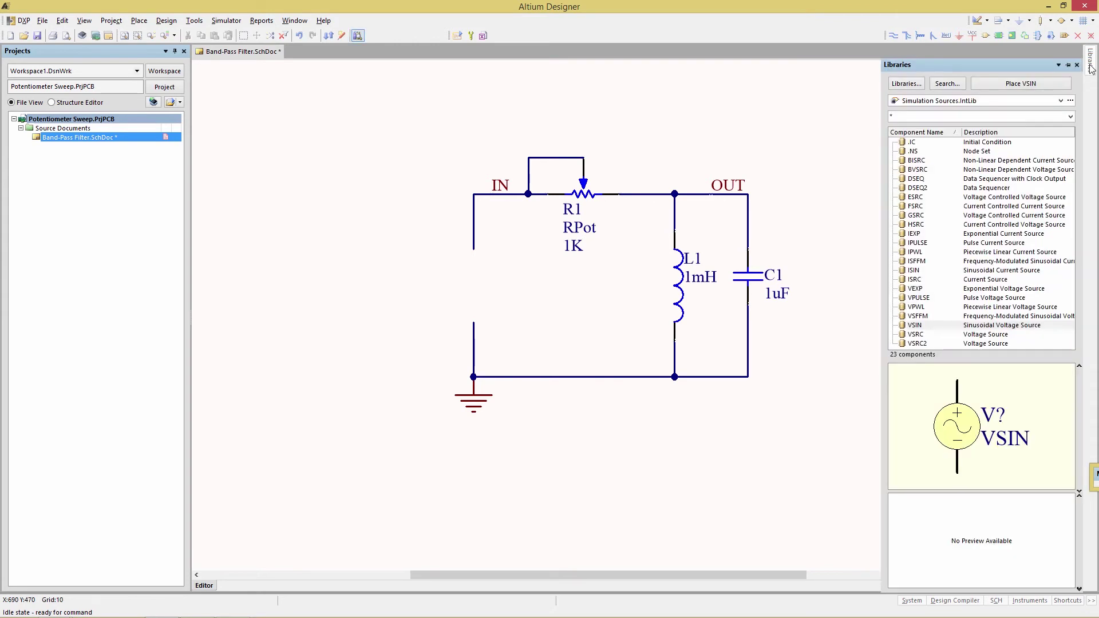
pyautogui.click(916, 102)
pyautogui.click(949, 102)
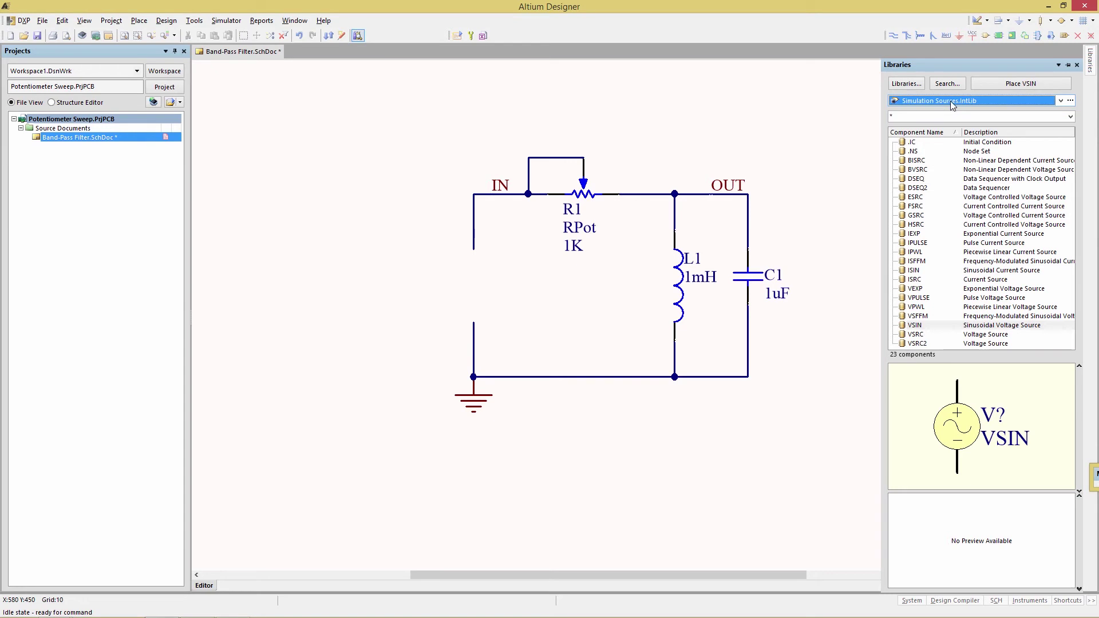
pyautogui.click(916, 329)
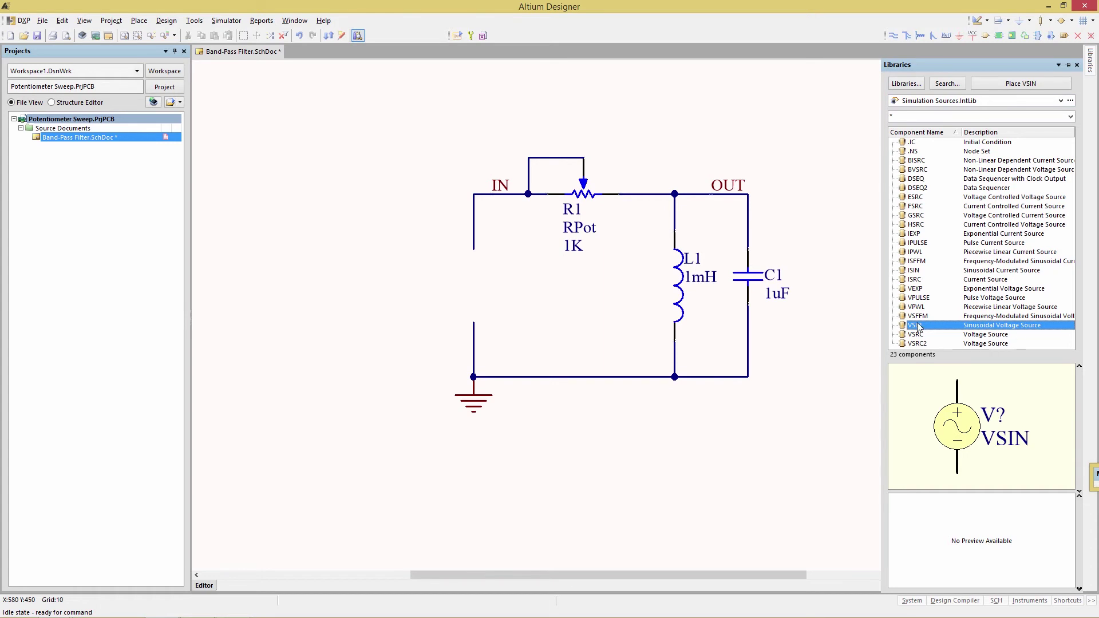
pyautogui.moveTo(902, 324); pyautogui.dragTo(452, 274)
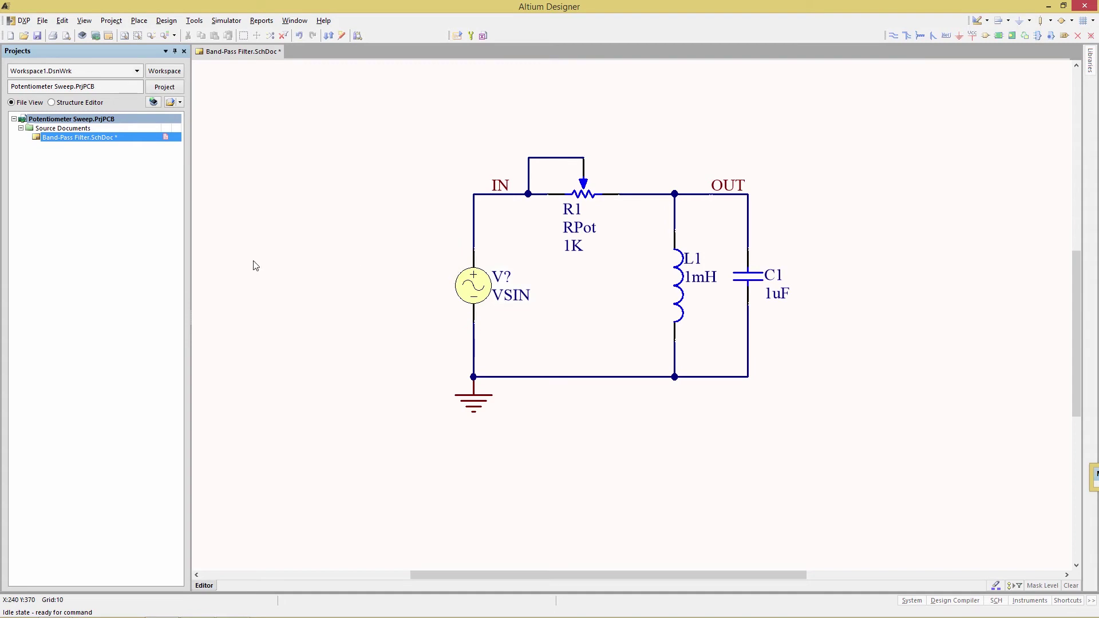
# Set the new source's designator to V1.
pyautogui.click(473, 286)
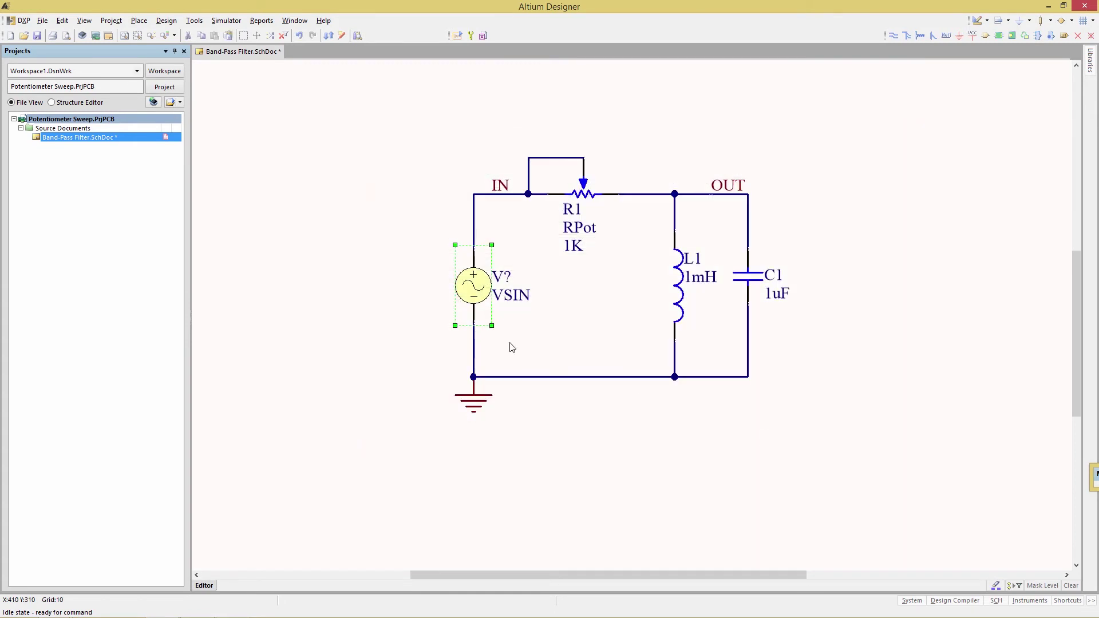
pyautogui.doubleClick(476, 292)
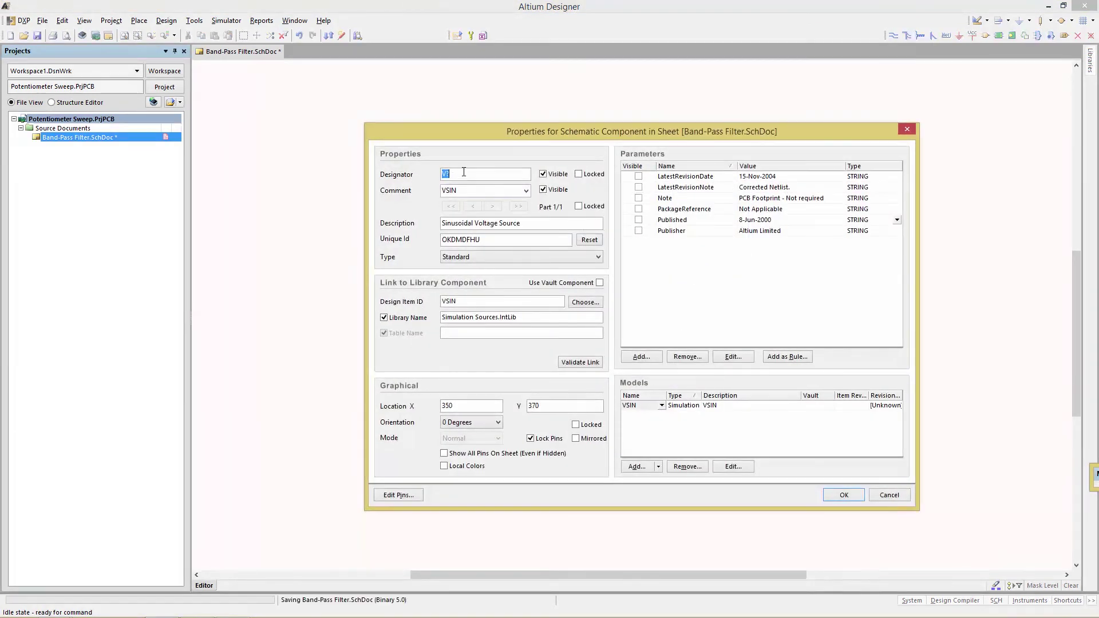
pyautogui.click(463, 172)
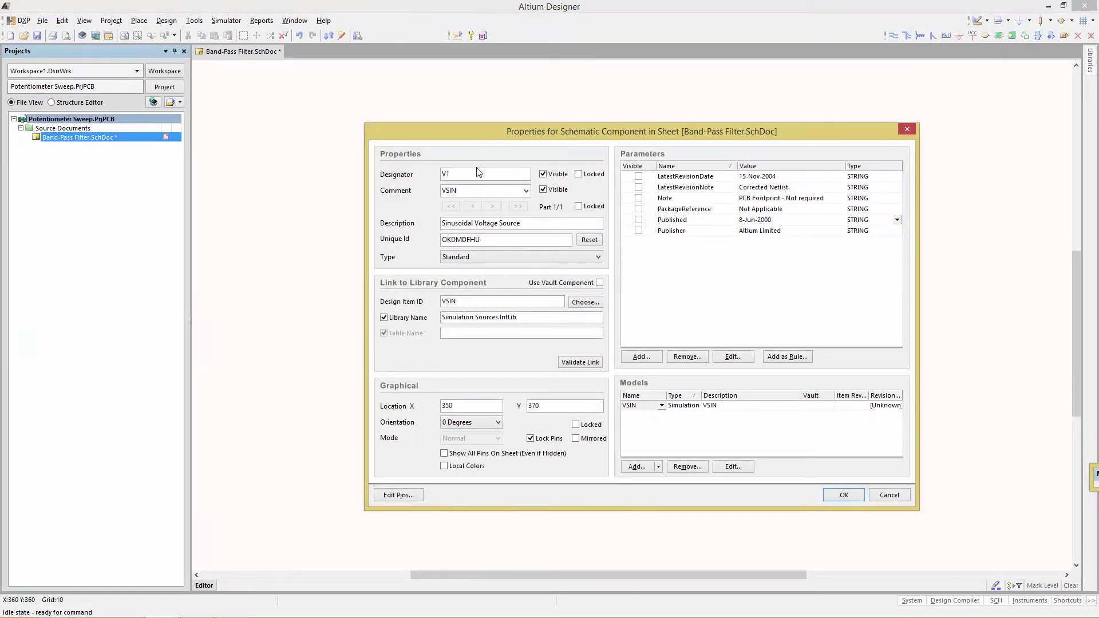
pyautogui.press('BackSpace')
pyautogui.press('BackSpace')
# Make AC Magnitude 1 and AC Phase 0 component parameters in the VSIN sine model.
pyautogui.click(738, 470)
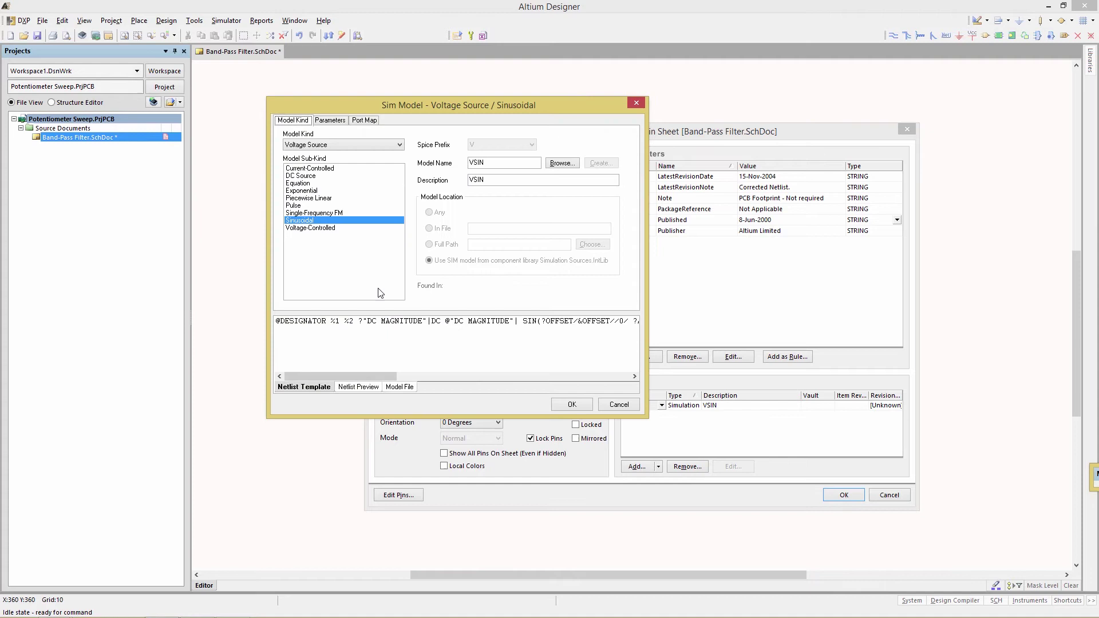
pyautogui.click(330, 121)
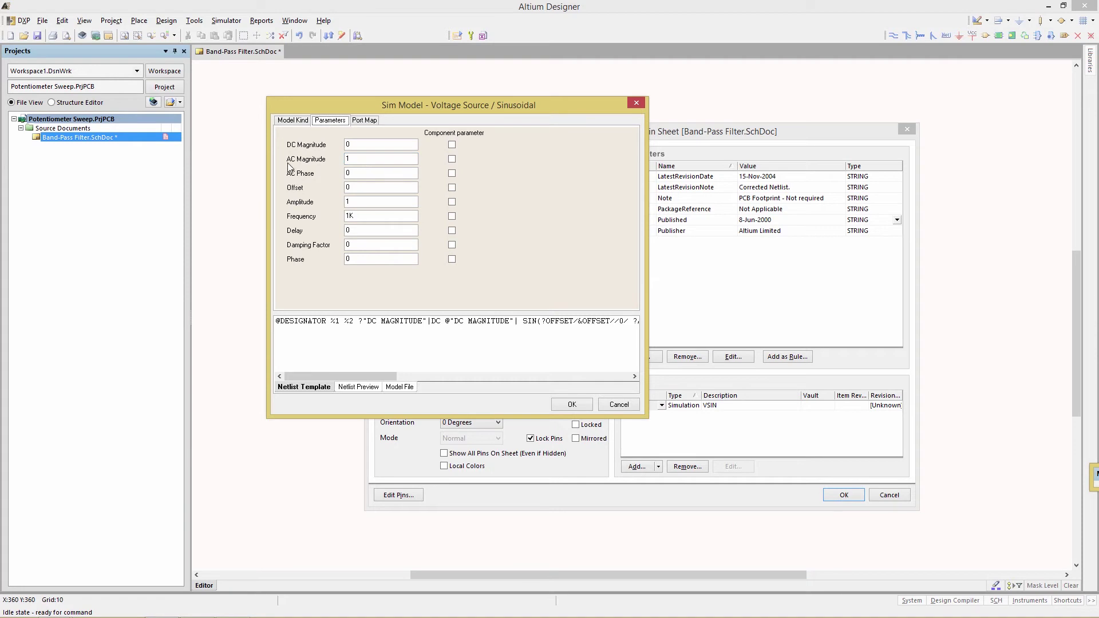
pyautogui.doubleClick(359, 159)
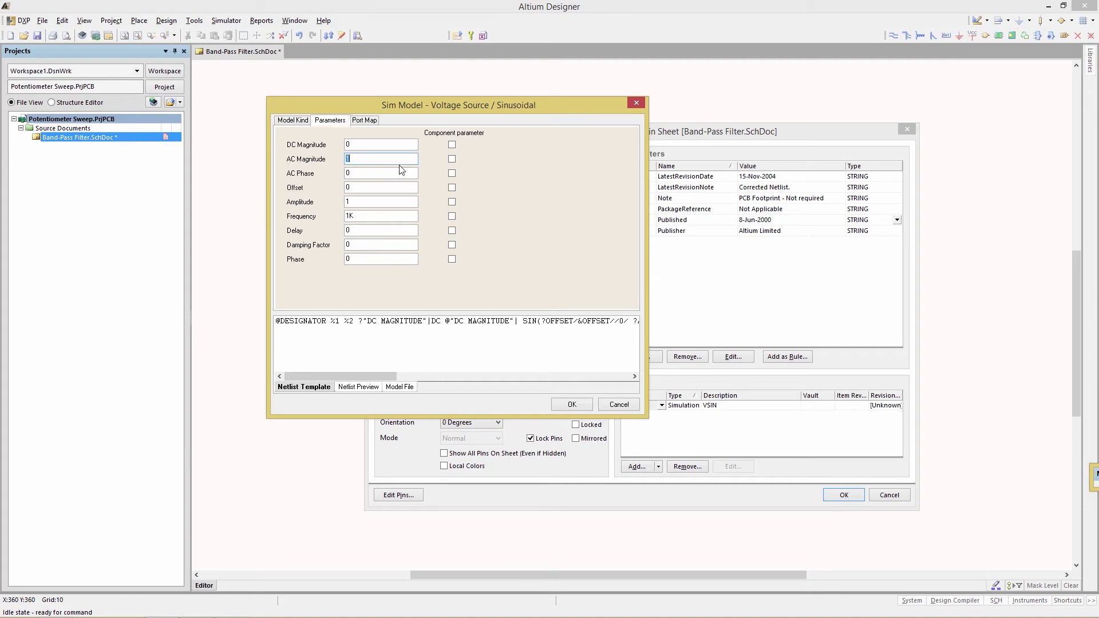
pyautogui.click(451, 160)
pyautogui.click(348, 172)
pyautogui.click(571, 404)
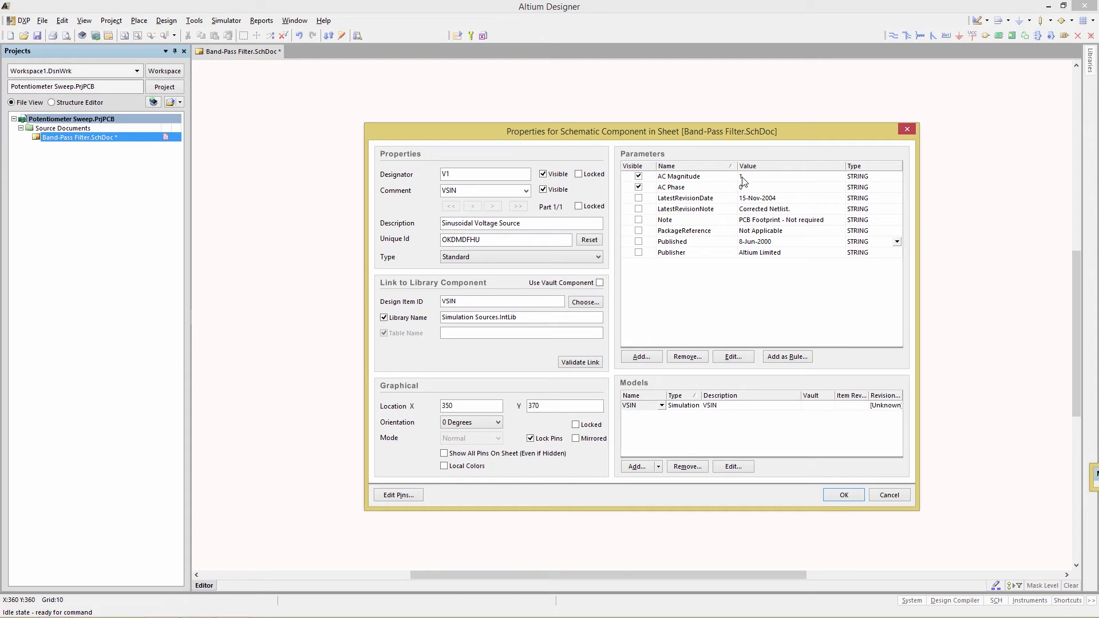
# Hide the AC Magnitude and AC Phase parameters on the schematic and confirm the properties.
pyautogui.click(639, 176)
pyautogui.click(638, 187)
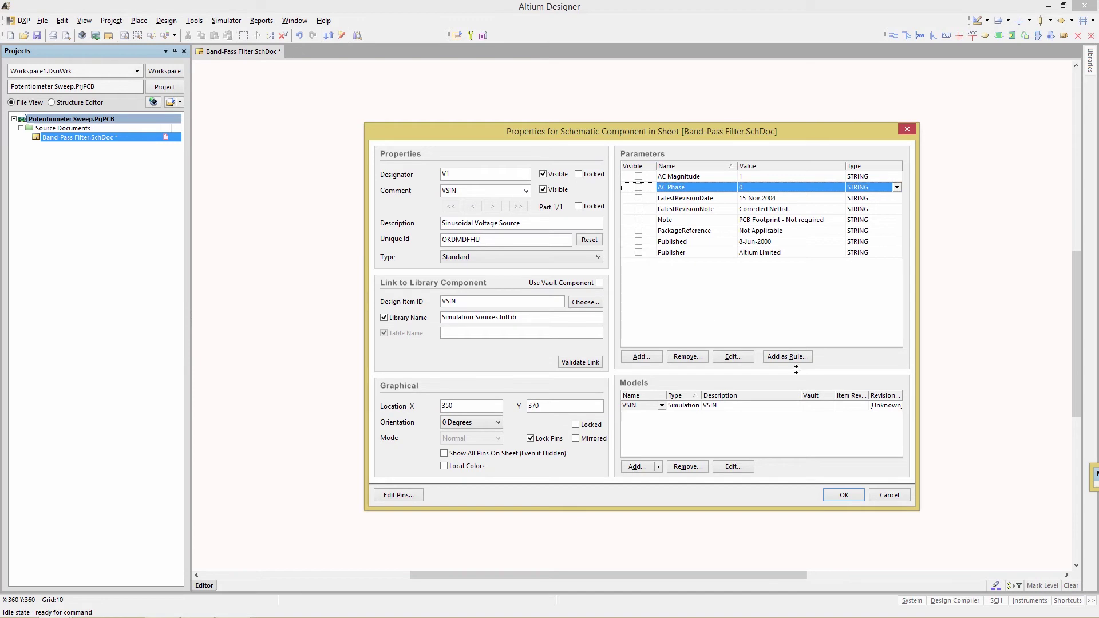
pyautogui.click(840, 496)
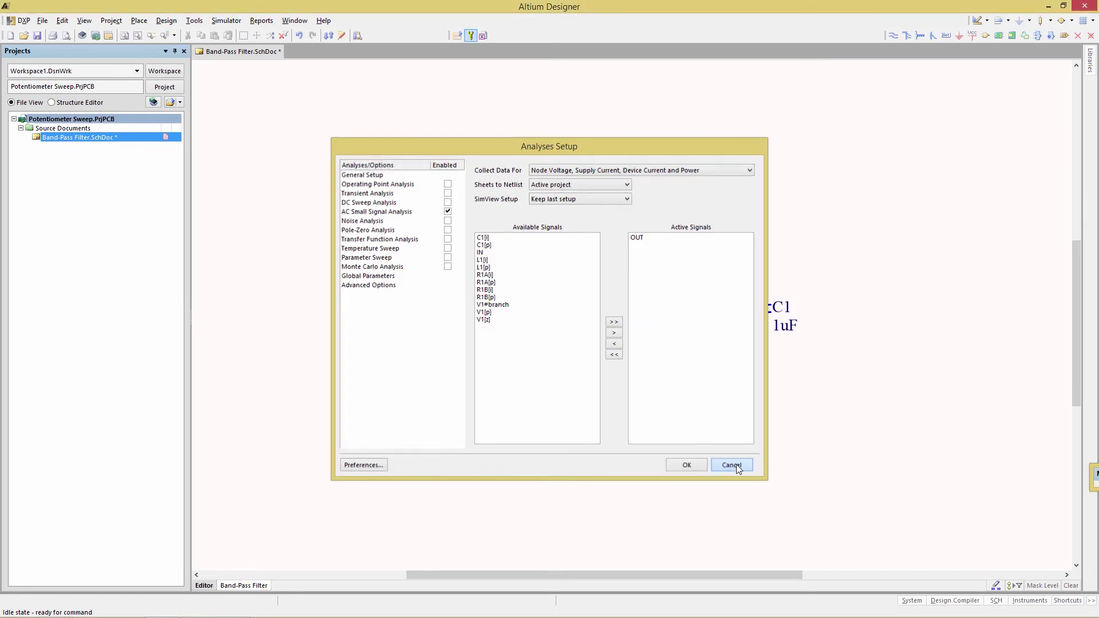
# Open AC Small Signal Analysis setup, checking start frequency 100.0 and stop frequency 100.0k.
pyautogui.click(731, 465)
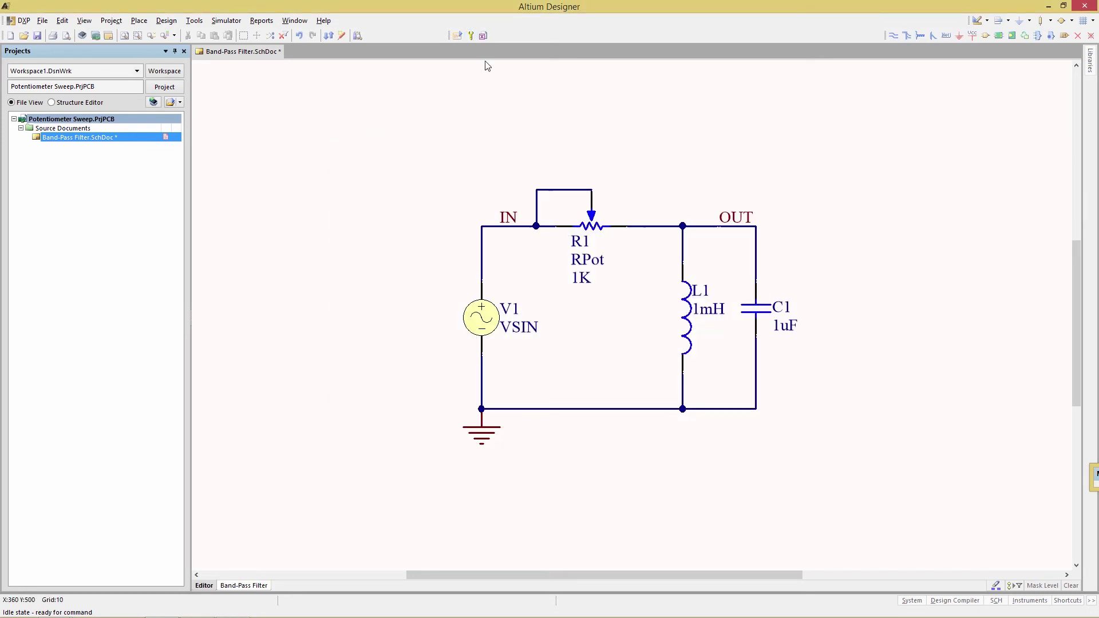
pyautogui.click(470, 35)
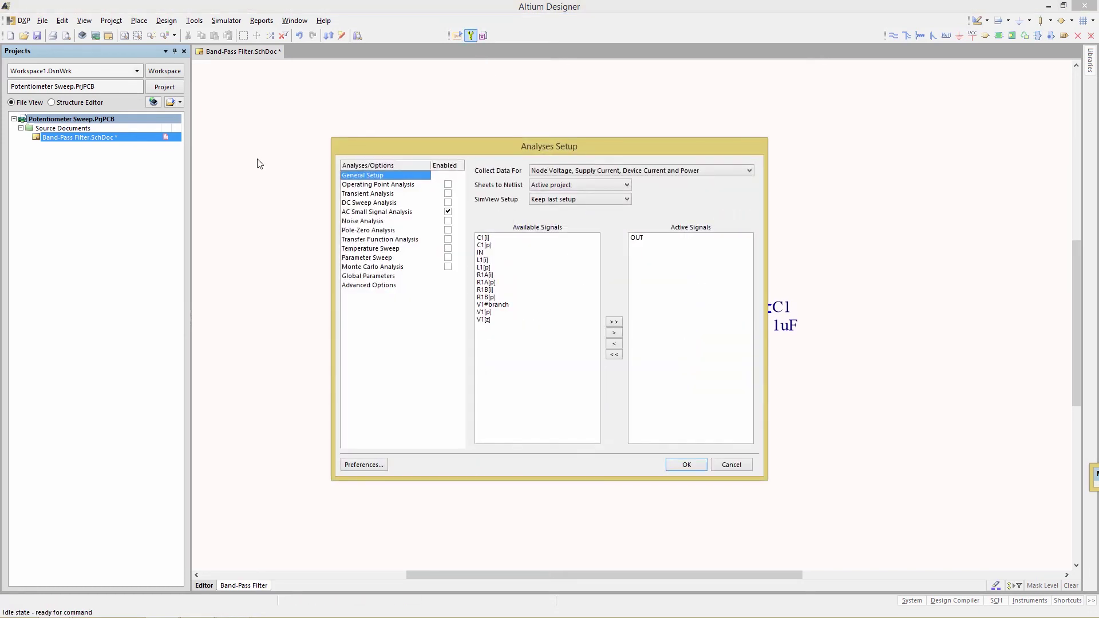
pyautogui.click(354, 211)
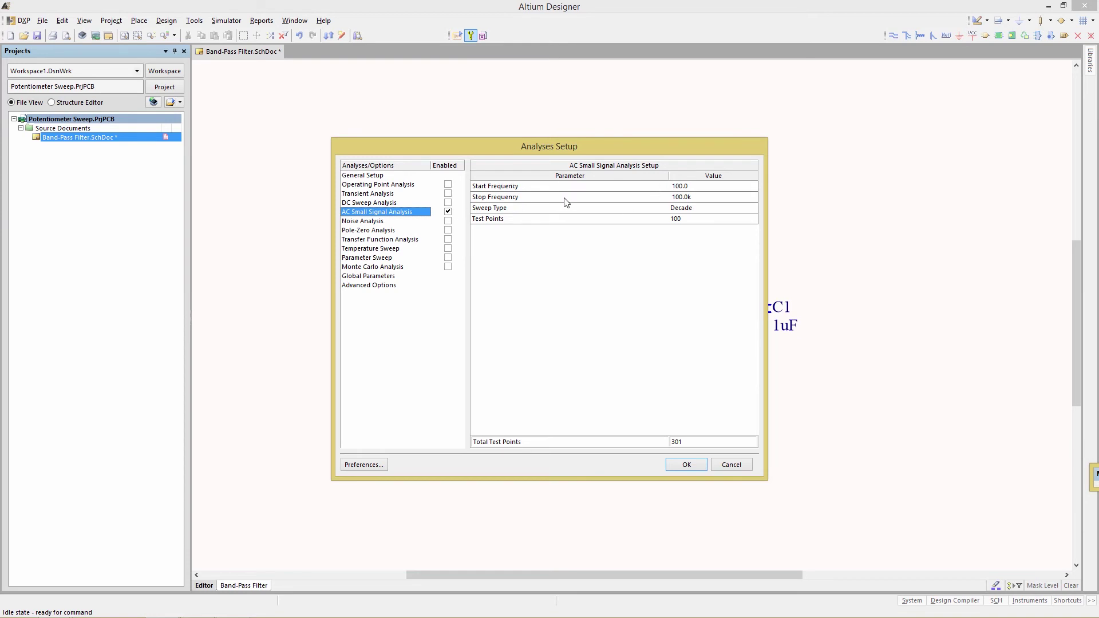
pyautogui.click(685, 190)
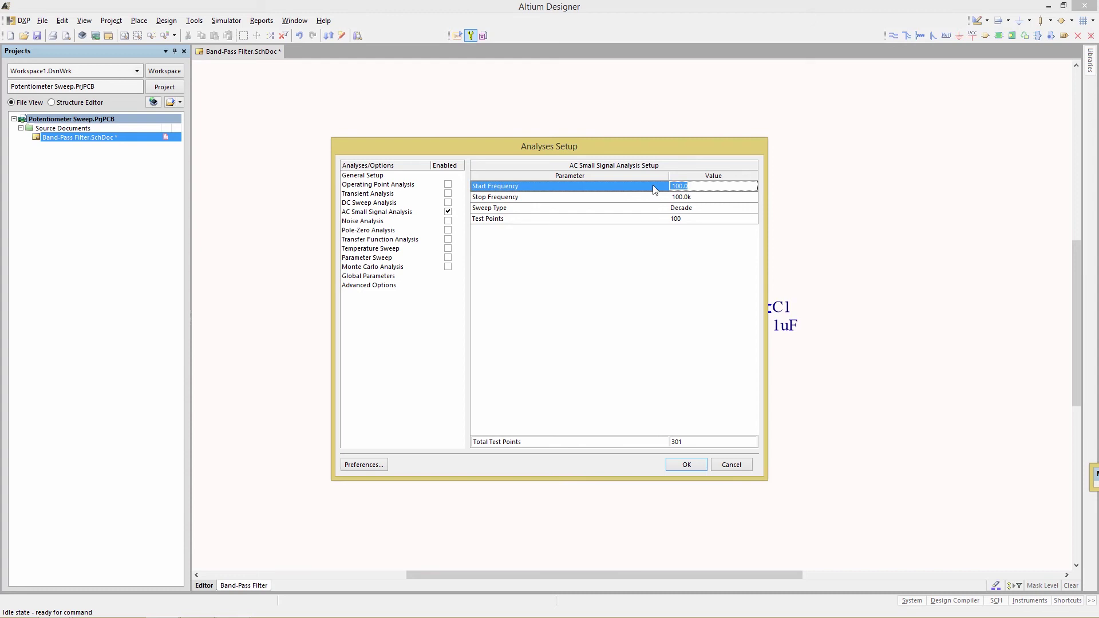
pyautogui.click(499, 198)
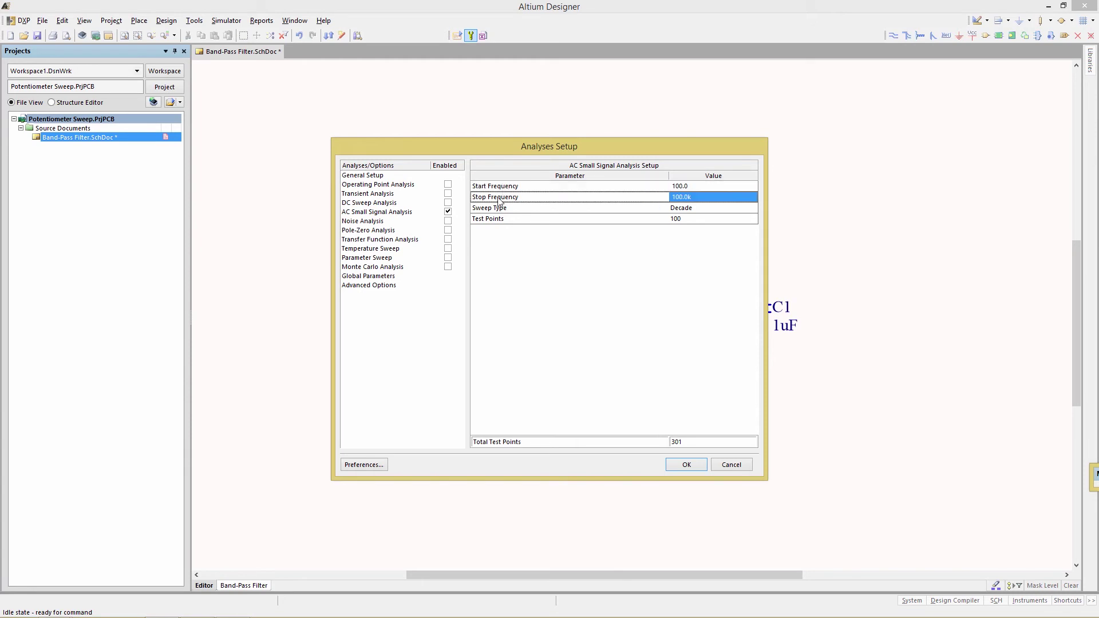
# Try a Linear sweep, then set Sweep Type back to Decade with 100 test points.
pyautogui.click(689, 208)
pyautogui.click(689, 208)
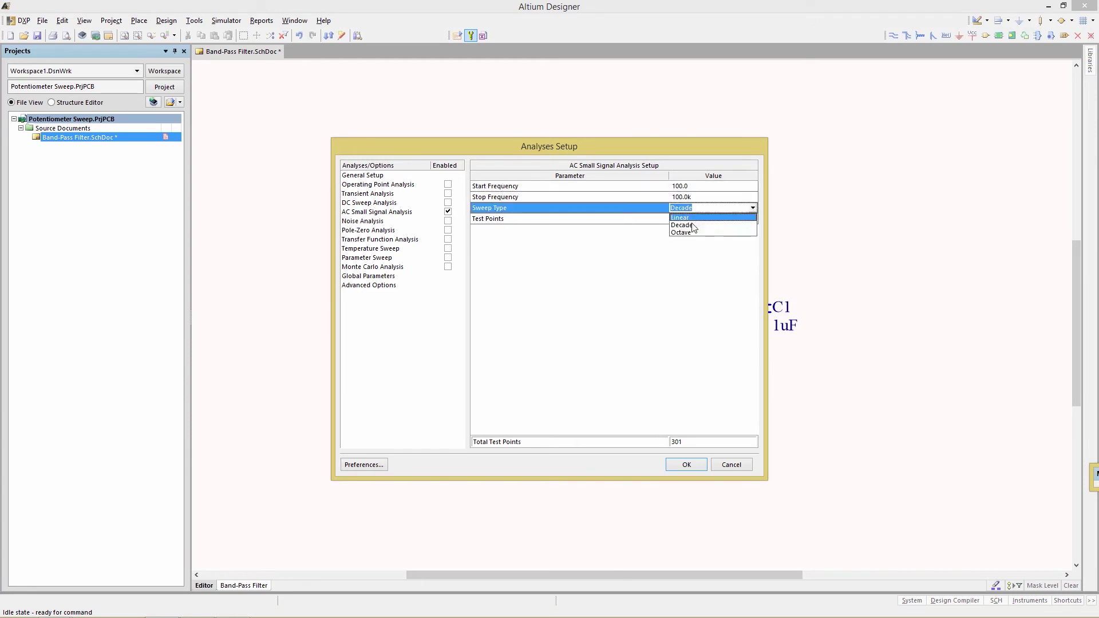
pyautogui.click(684, 218)
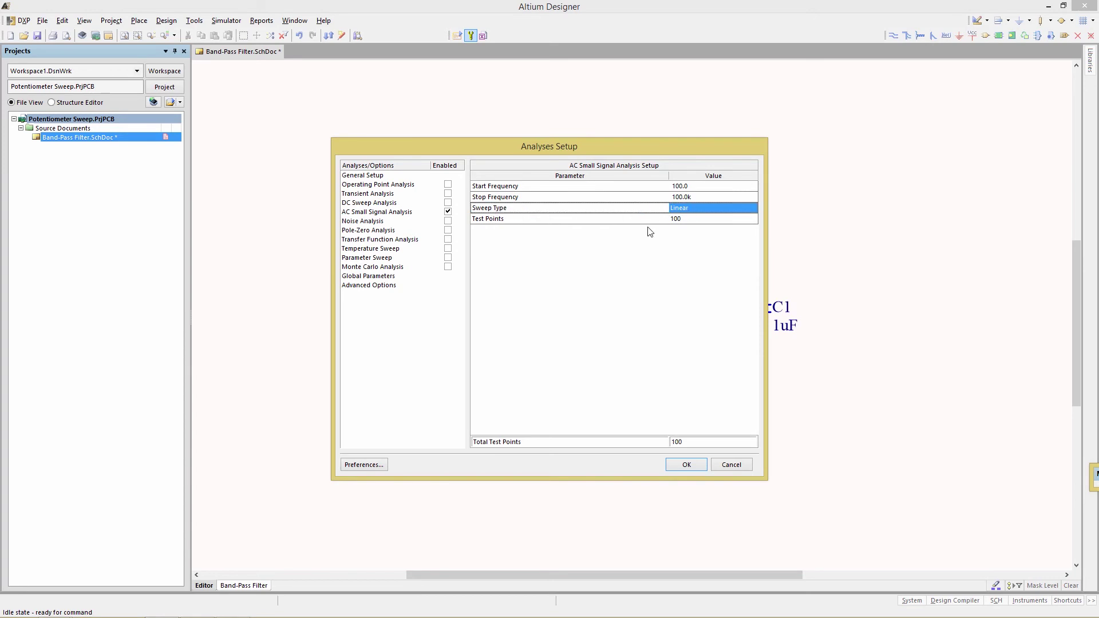
pyautogui.click(687, 219)
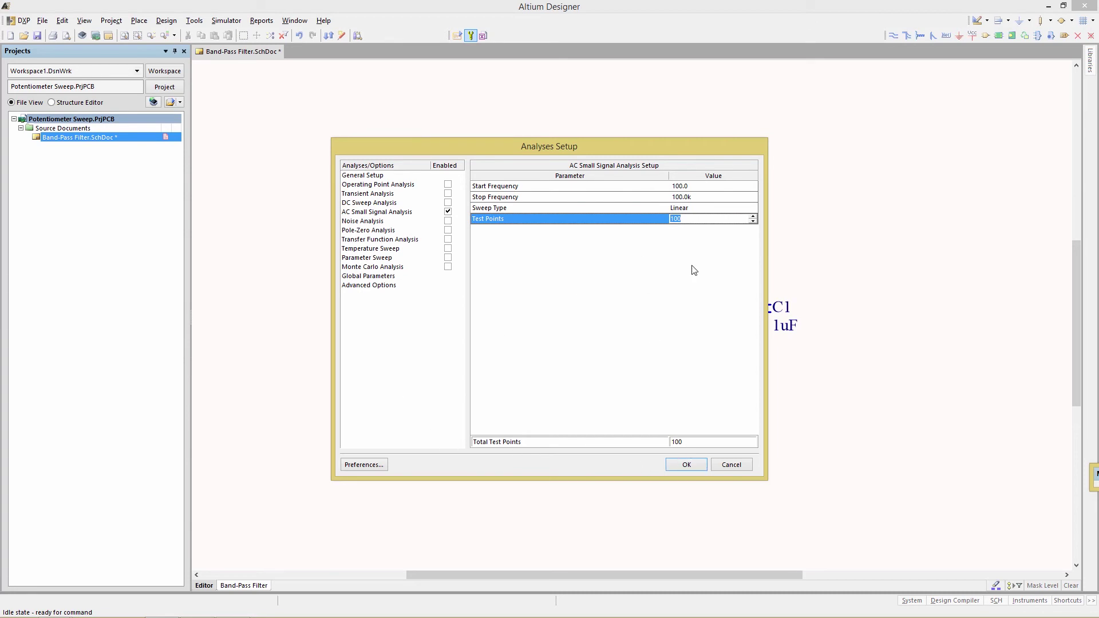
pyautogui.click(685, 208)
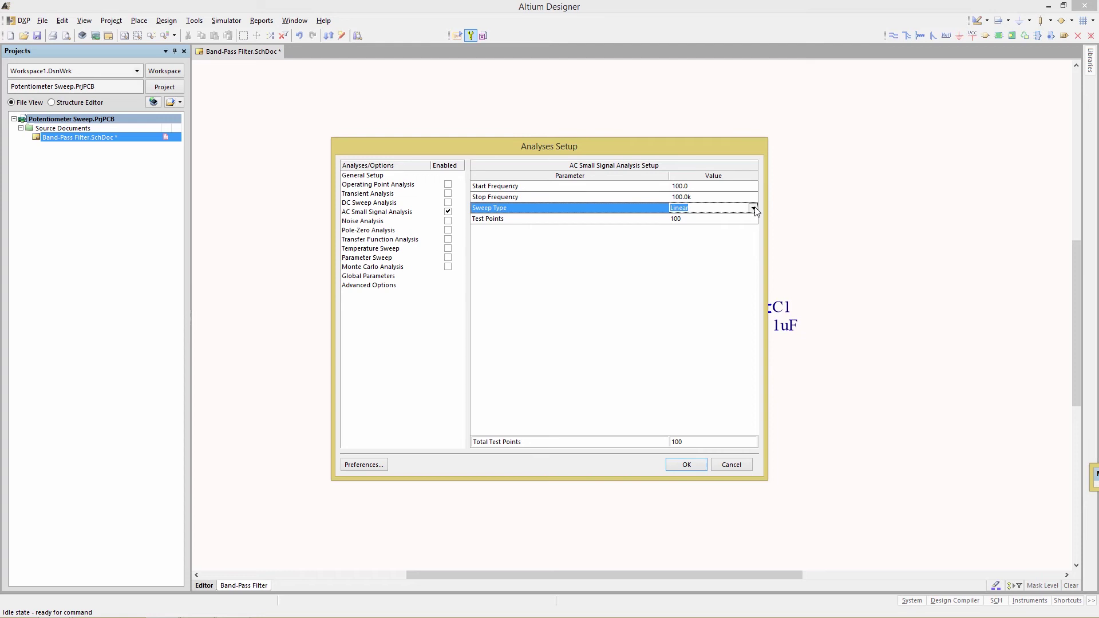
pyautogui.click(752, 208)
pyautogui.click(692, 226)
pyautogui.click(684, 221)
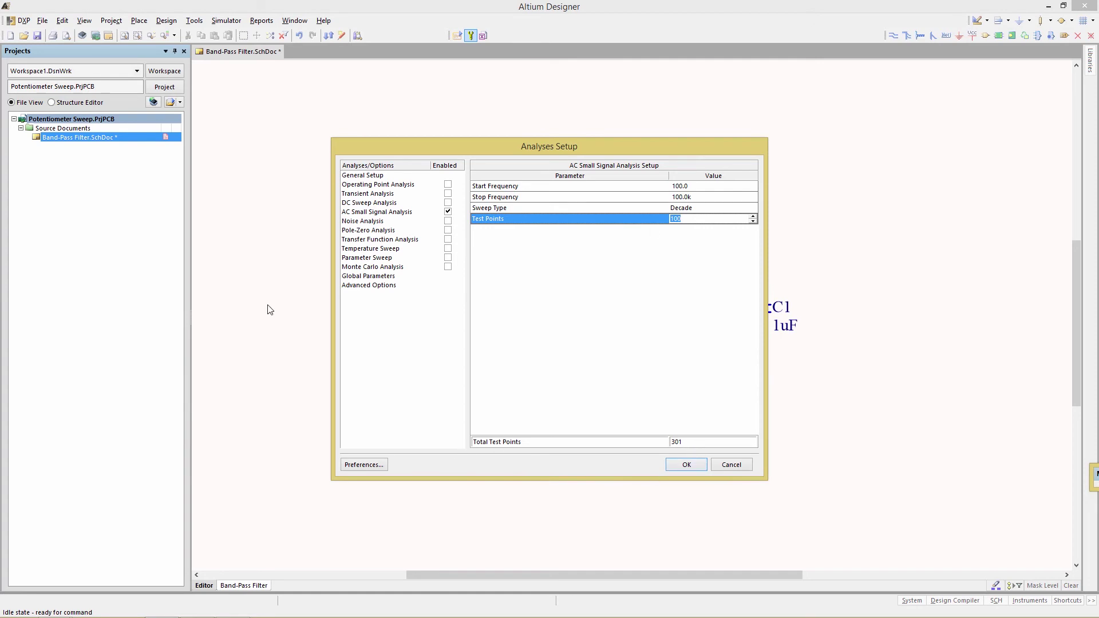
# Set SimView Setup to Show active signals with OUT active, and accept the analyses setup.
pyautogui.click(363, 176)
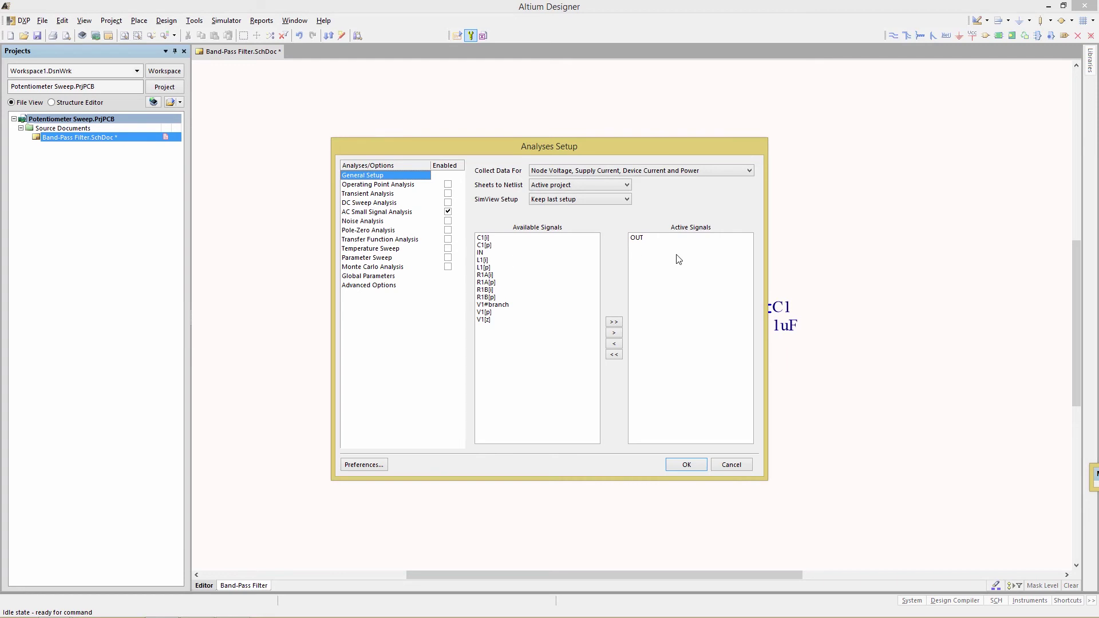
pyautogui.click(639, 239)
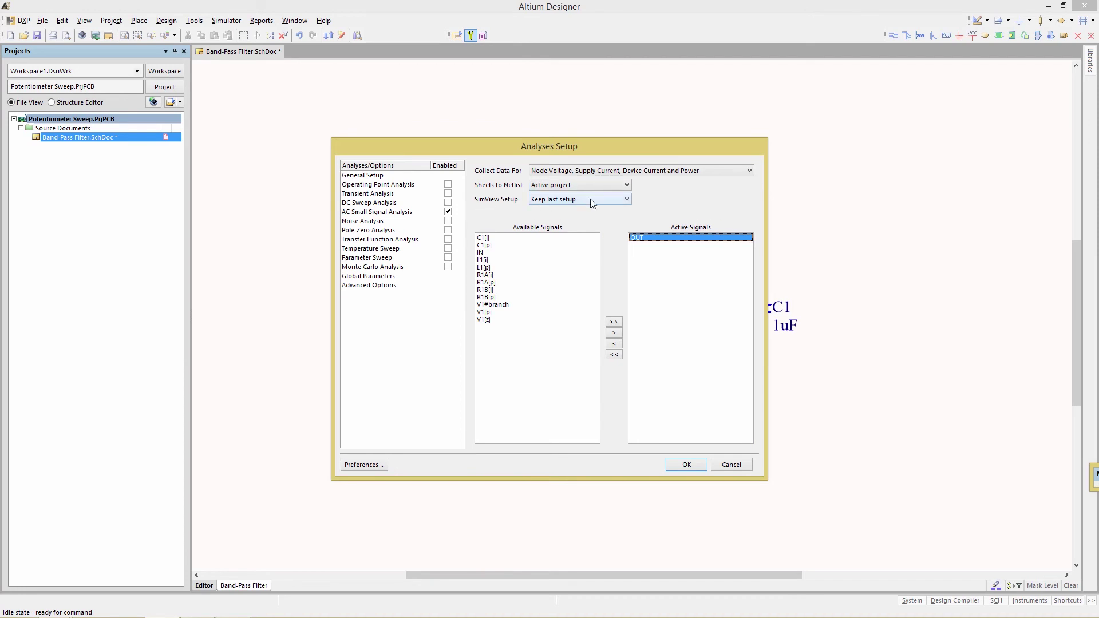
pyautogui.click(628, 200)
pyautogui.click(555, 215)
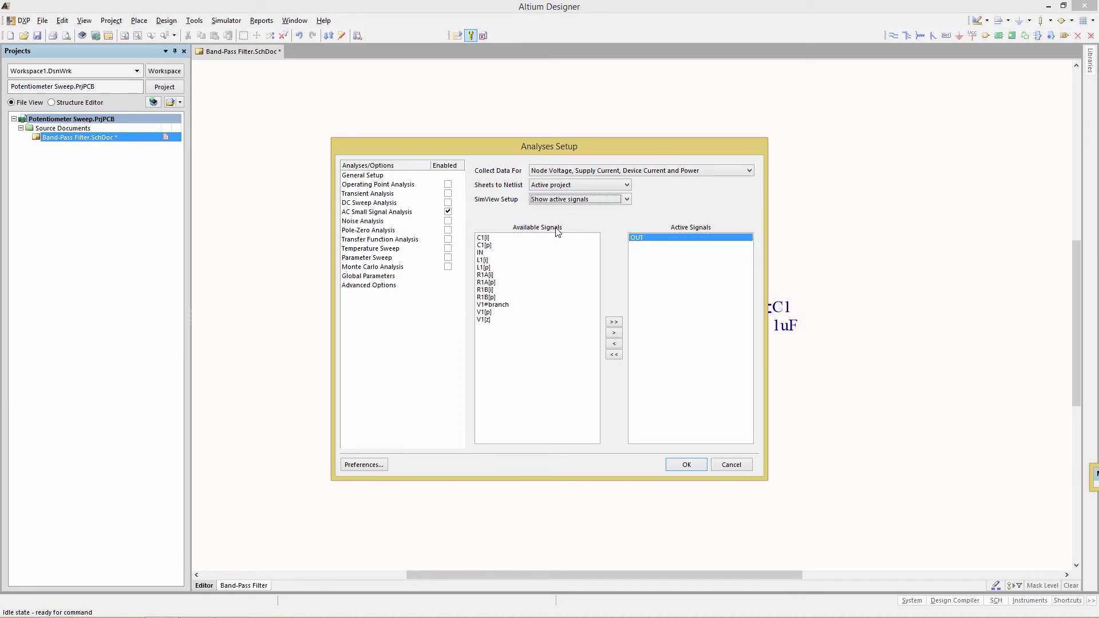
pyautogui.click(685, 467)
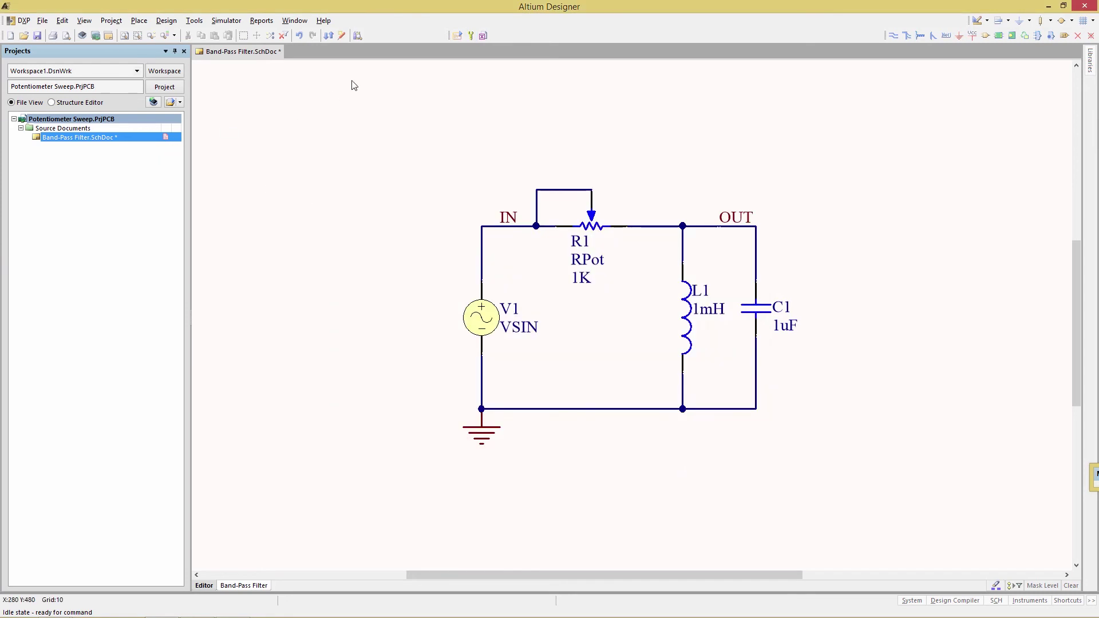
# Run the mixed-signal simulation and select the out trace on the AC Analysis chart.
pyautogui.click(458, 36)
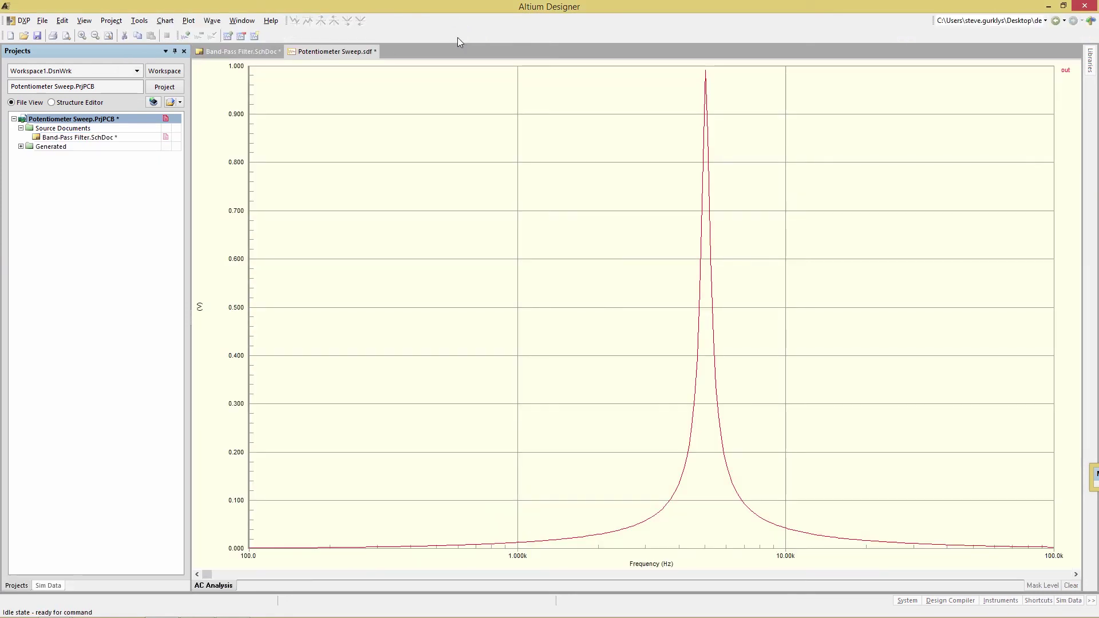
pyautogui.click(1068, 73)
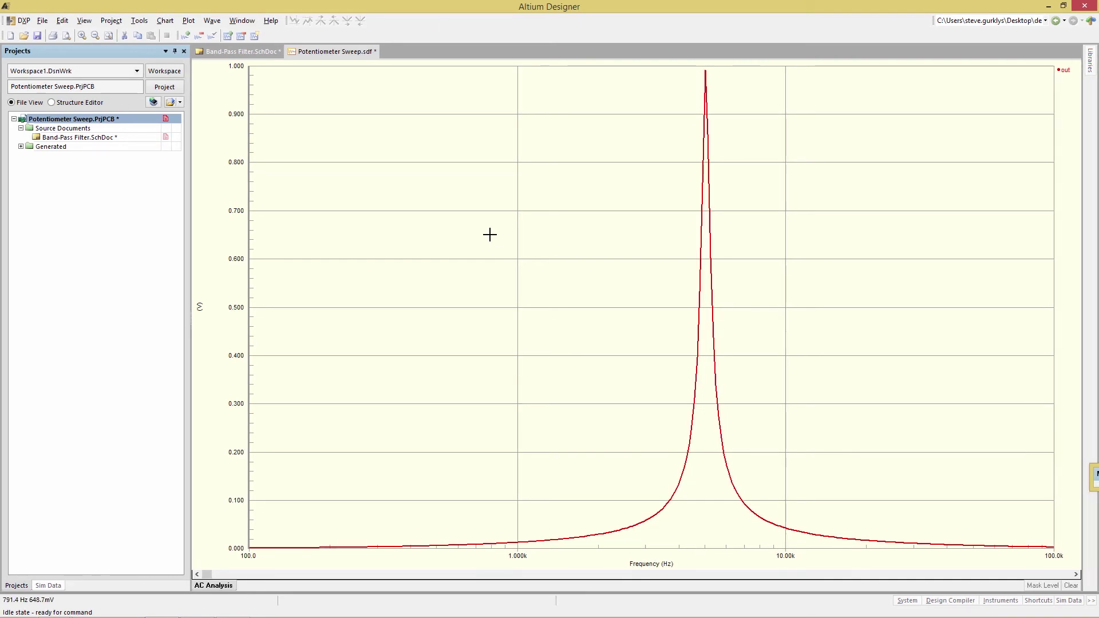
# Add a Phase (Deg) wave of out on a new Y axis, creating PHASE(out).
pyautogui.click(212, 21)
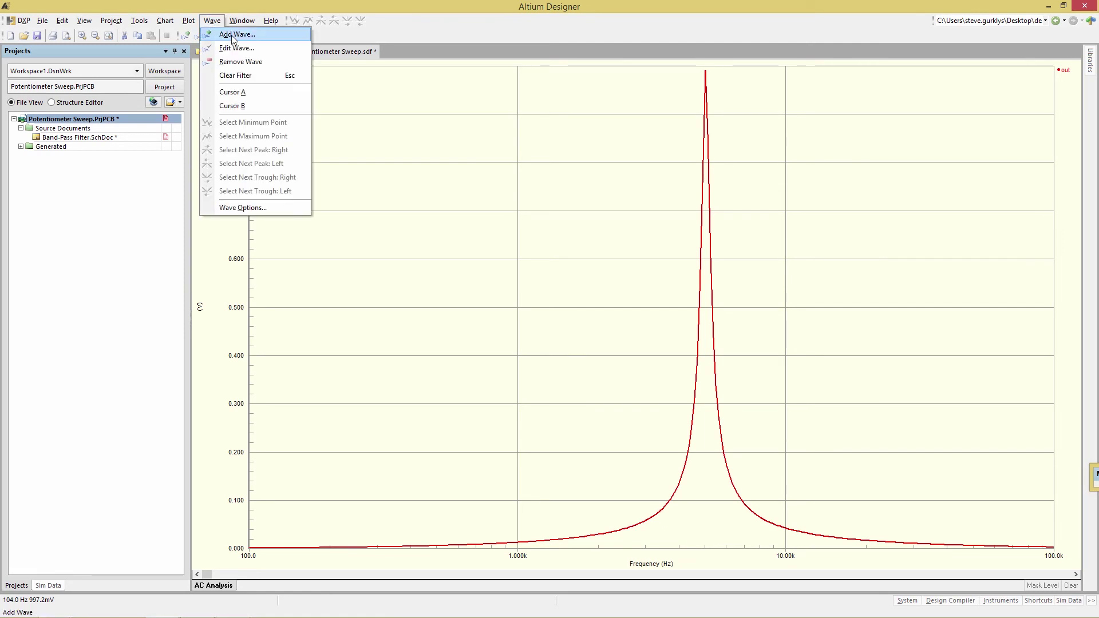
pyautogui.click(233, 35)
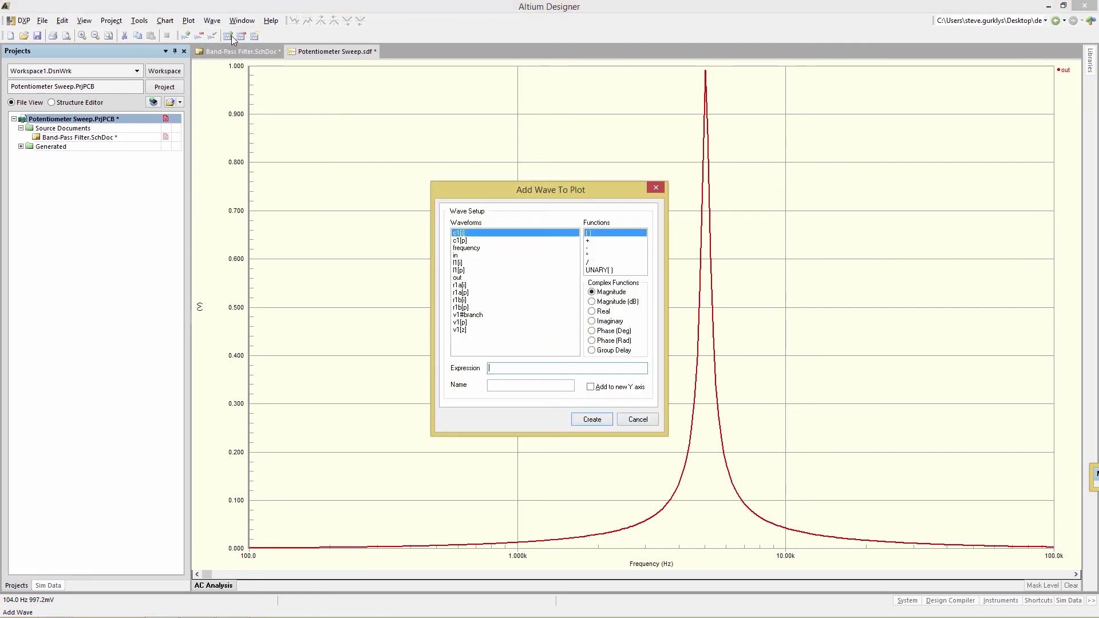
pyautogui.click(456, 278)
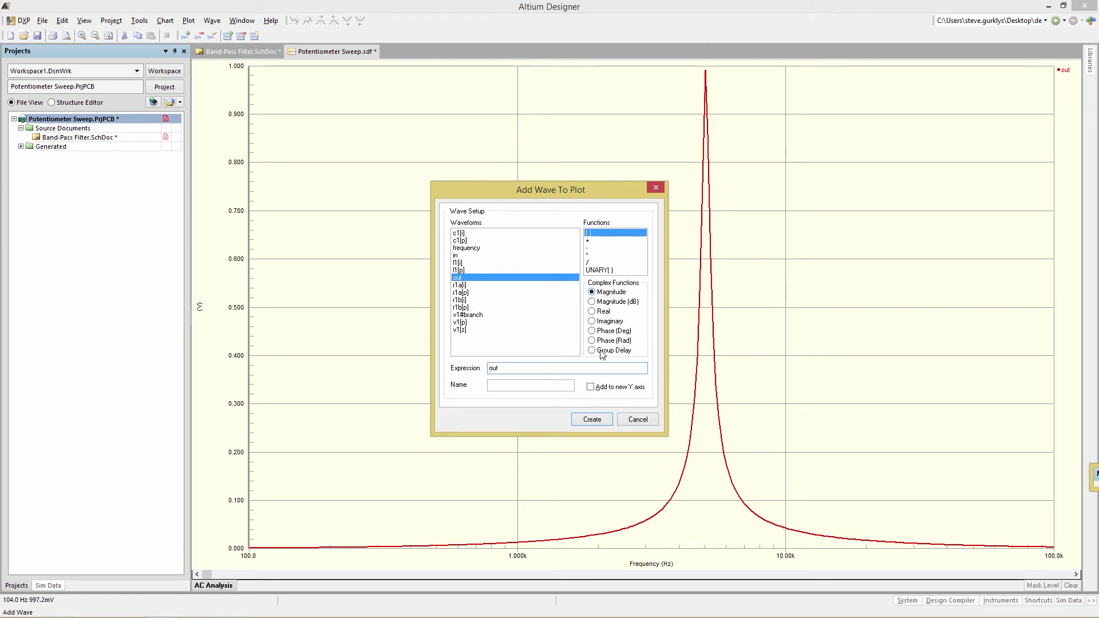
pyautogui.click(593, 331)
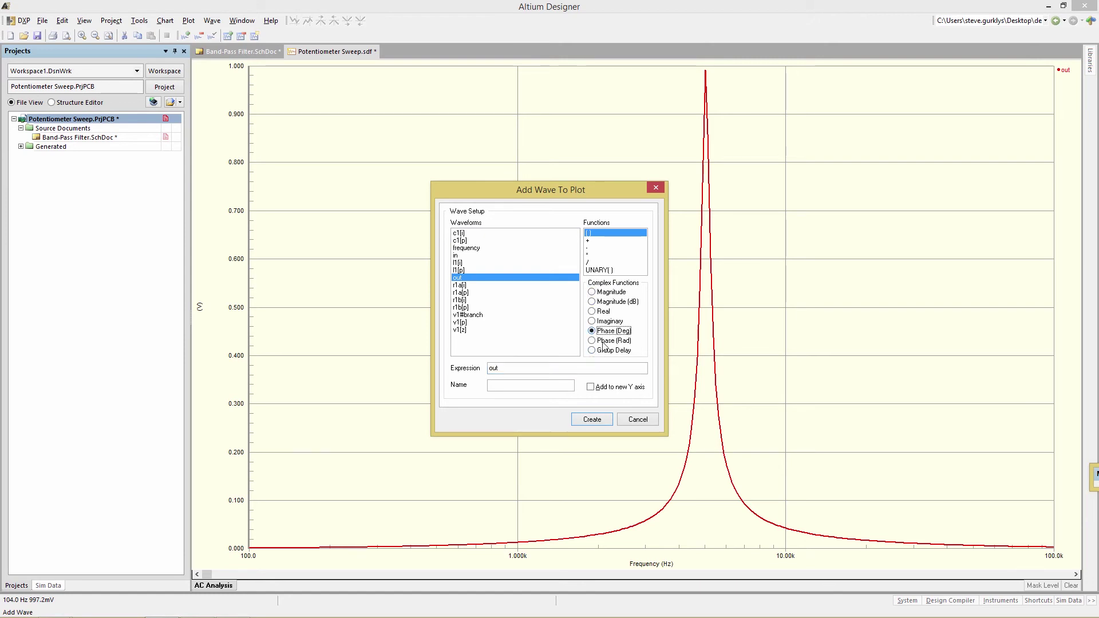
pyautogui.click(591, 388)
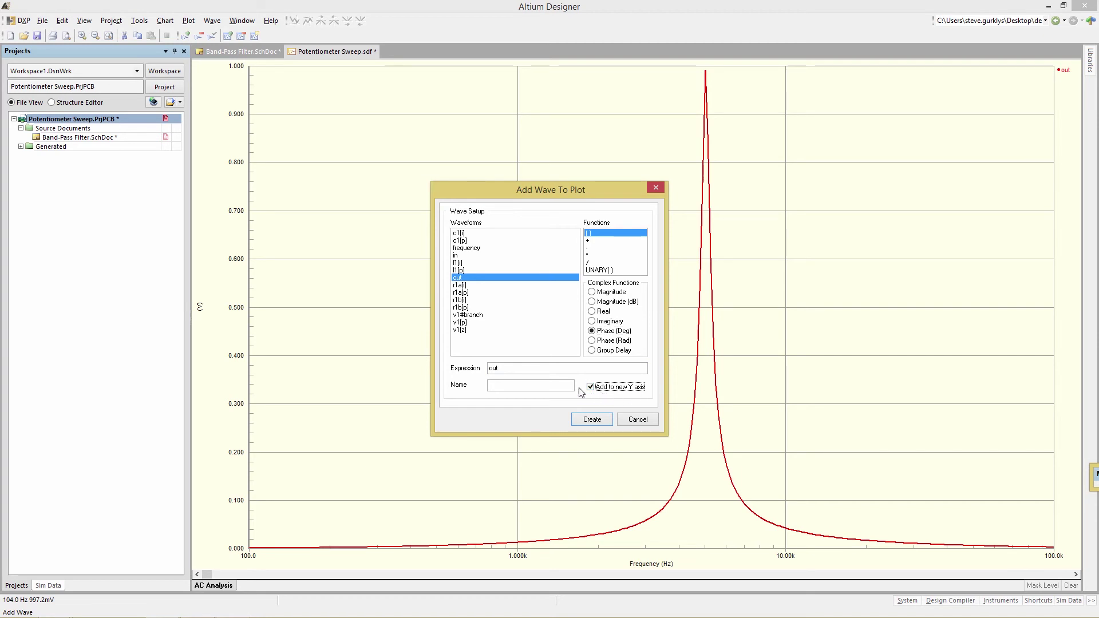
pyautogui.click(592, 420)
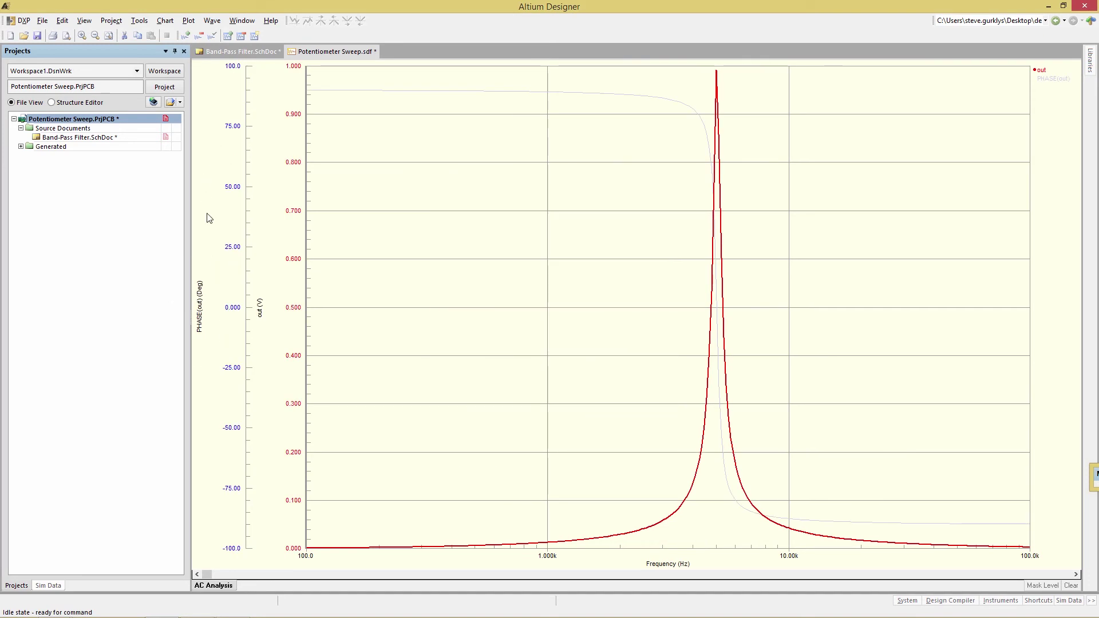
pyautogui.click(1052, 79)
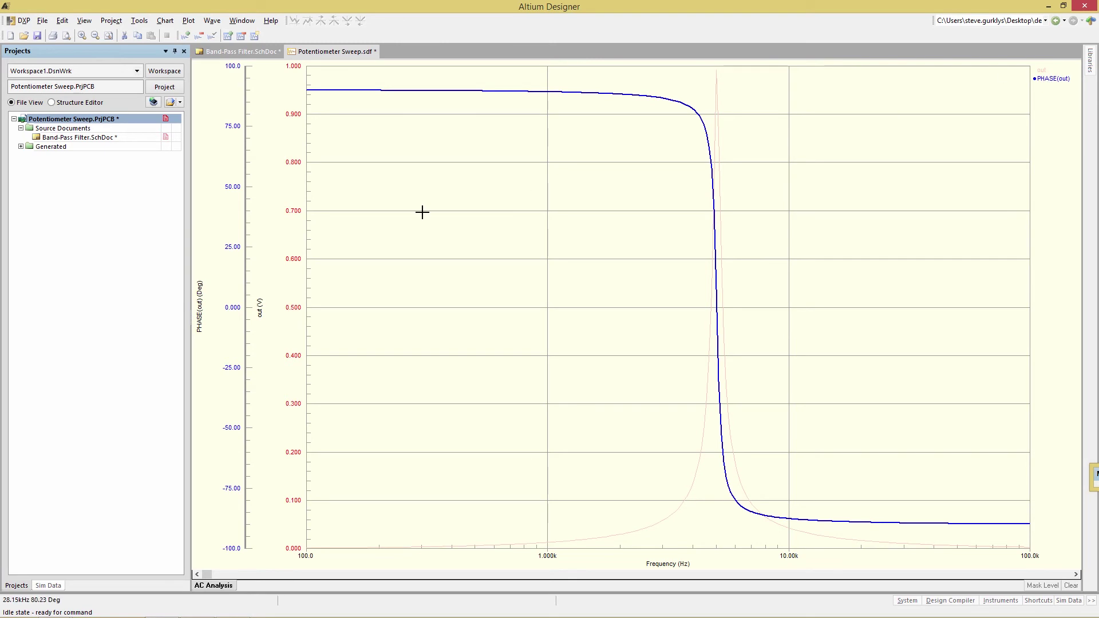
pyautogui.click(817, 319)
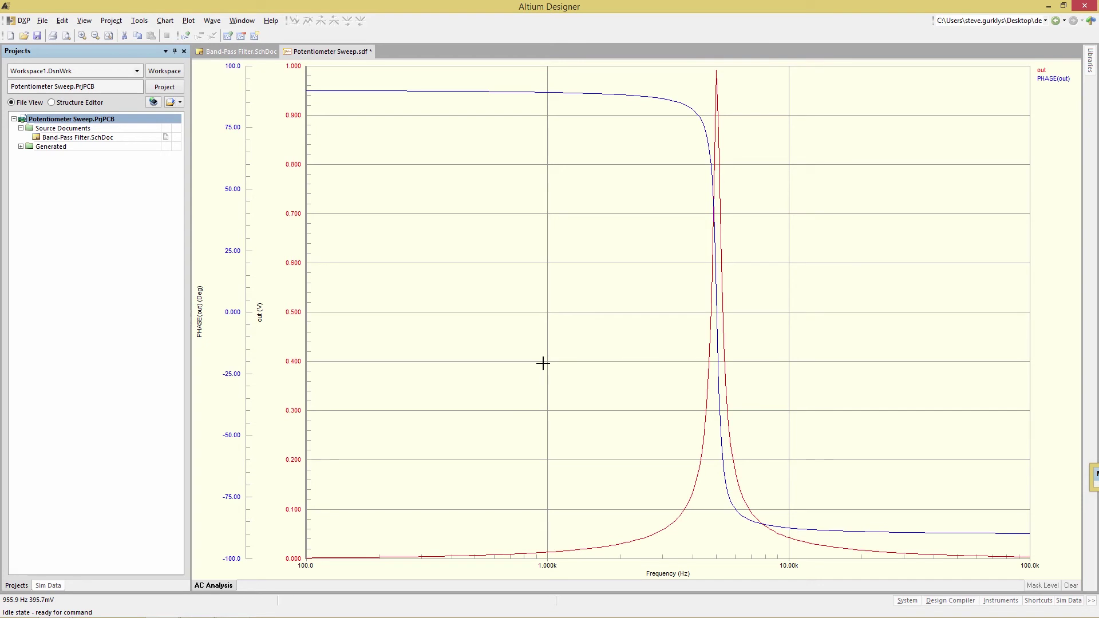
# Set the schematic's AC Small Signal test points to 1000 per decade.
pyautogui.click(232, 52)
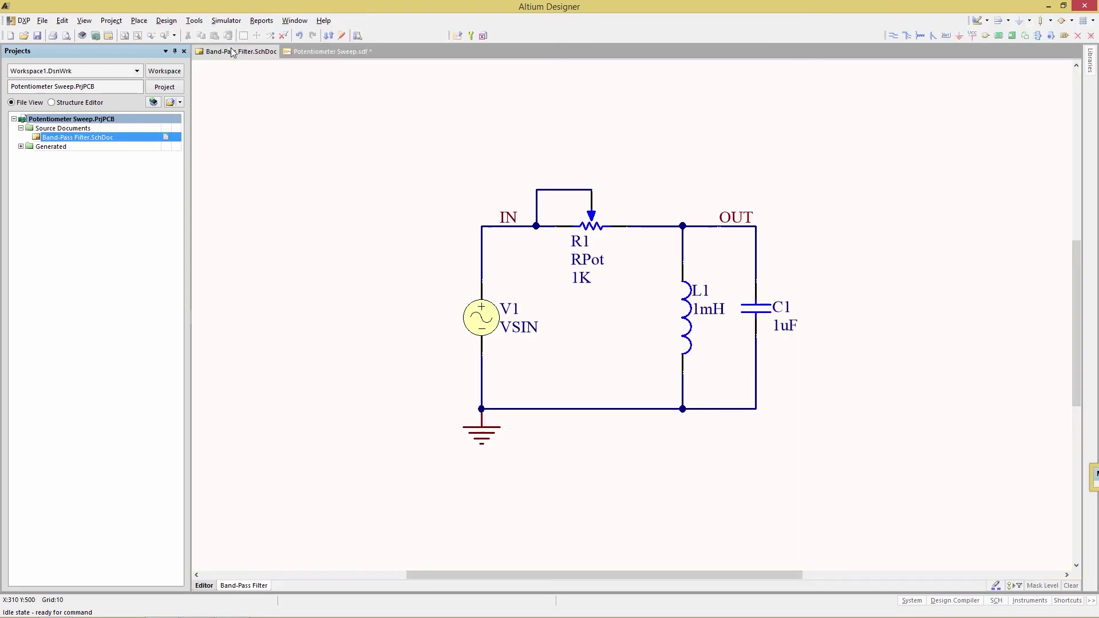
pyautogui.click(472, 36)
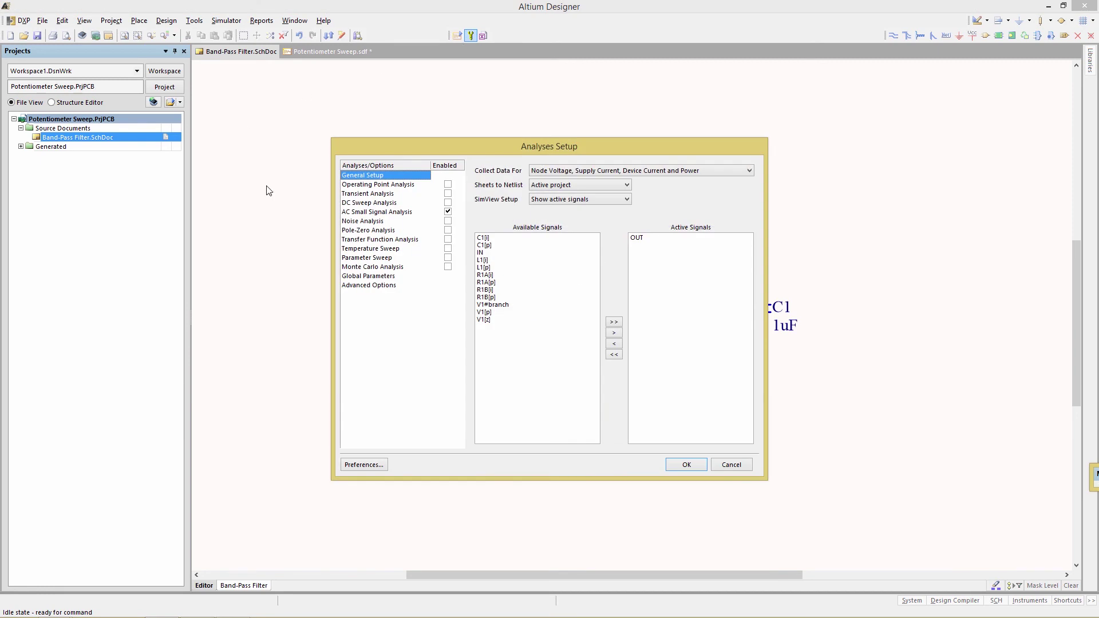
pyautogui.click(377, 213)
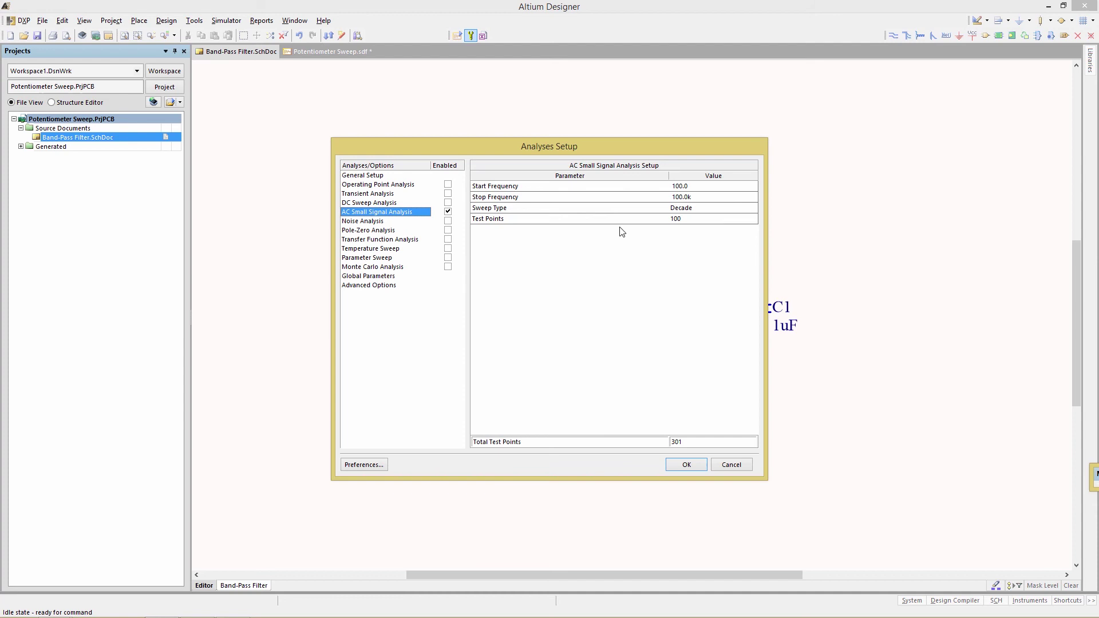
pyautogui.click(677, 223)
pyautogui.click(690, 220)
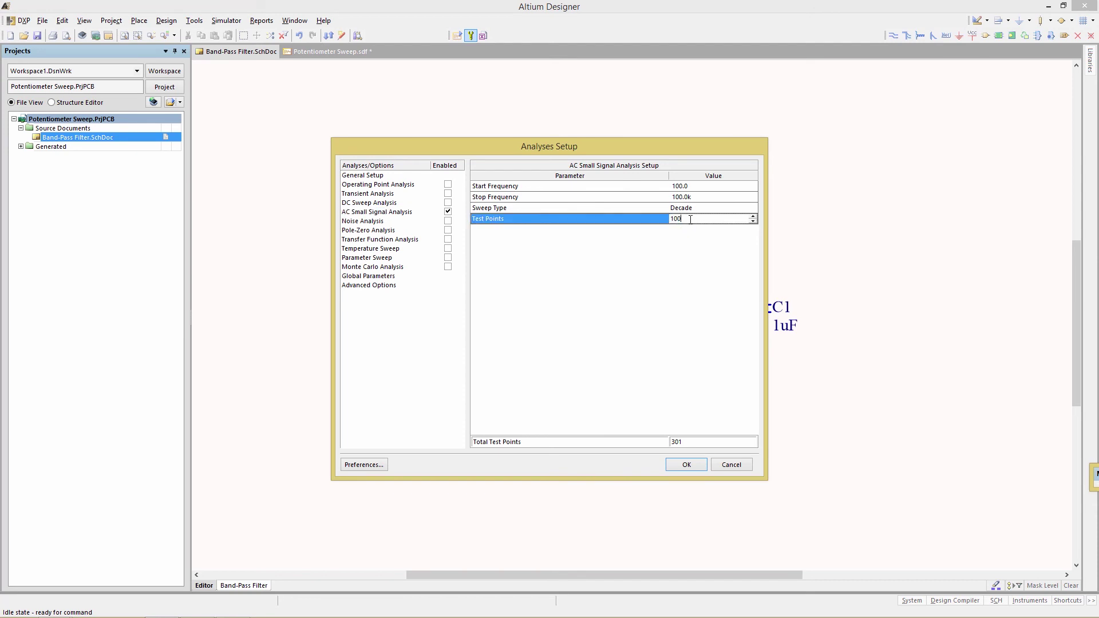
pyautogui.press('Return')
# Set SimView Setup to Keep last setup and rerun the simulation.
pyautogui.click(361, 176)
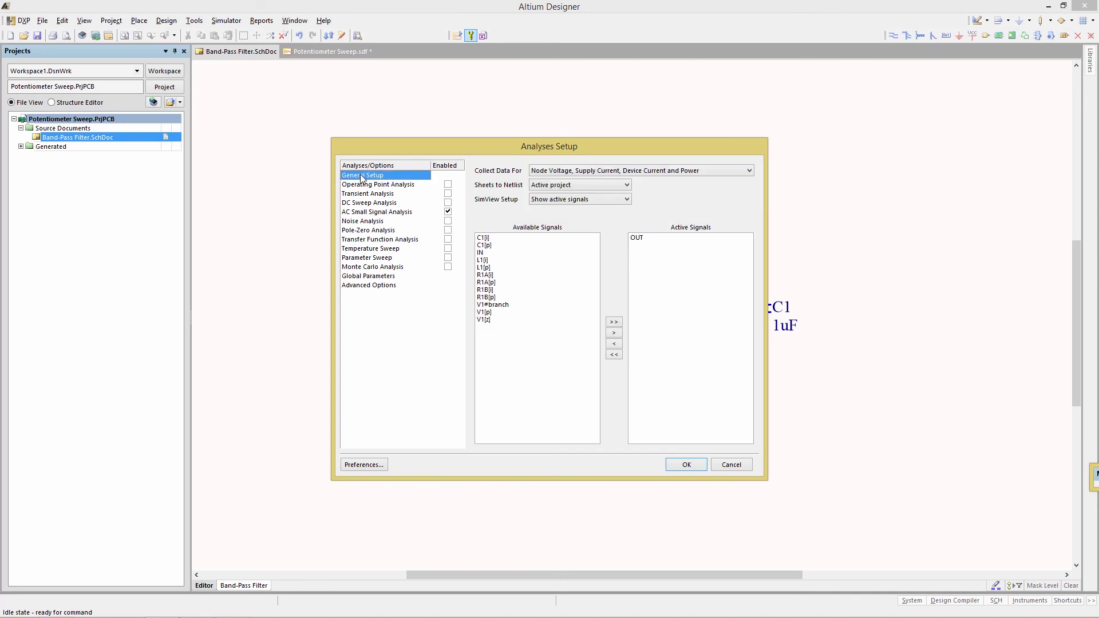
pyautogui.click(625, 199)
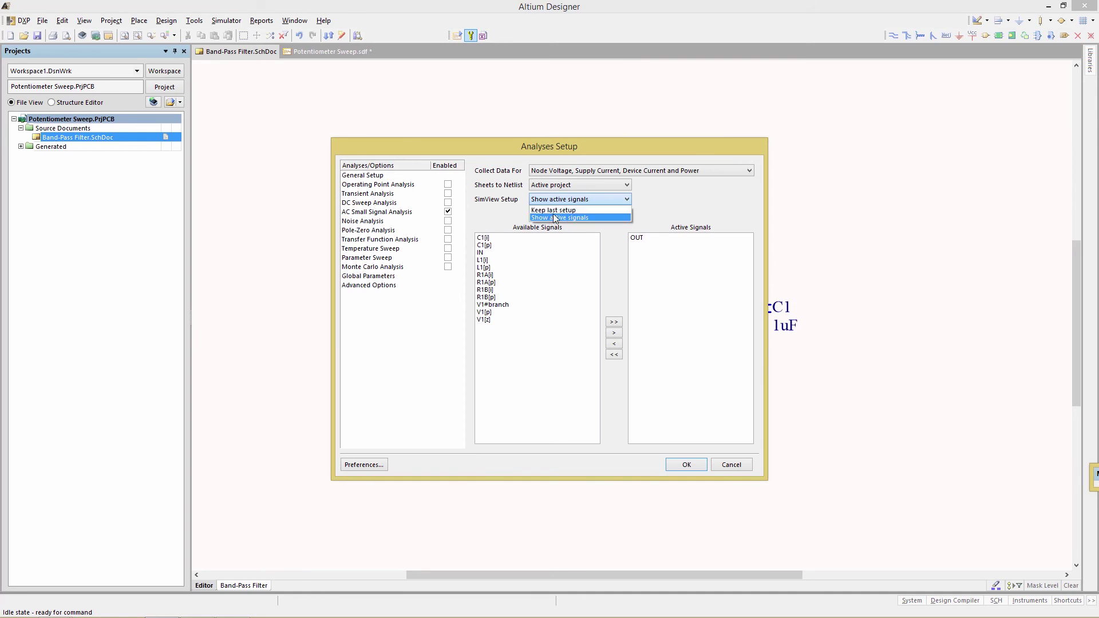
pyautogui.click(553, 210)
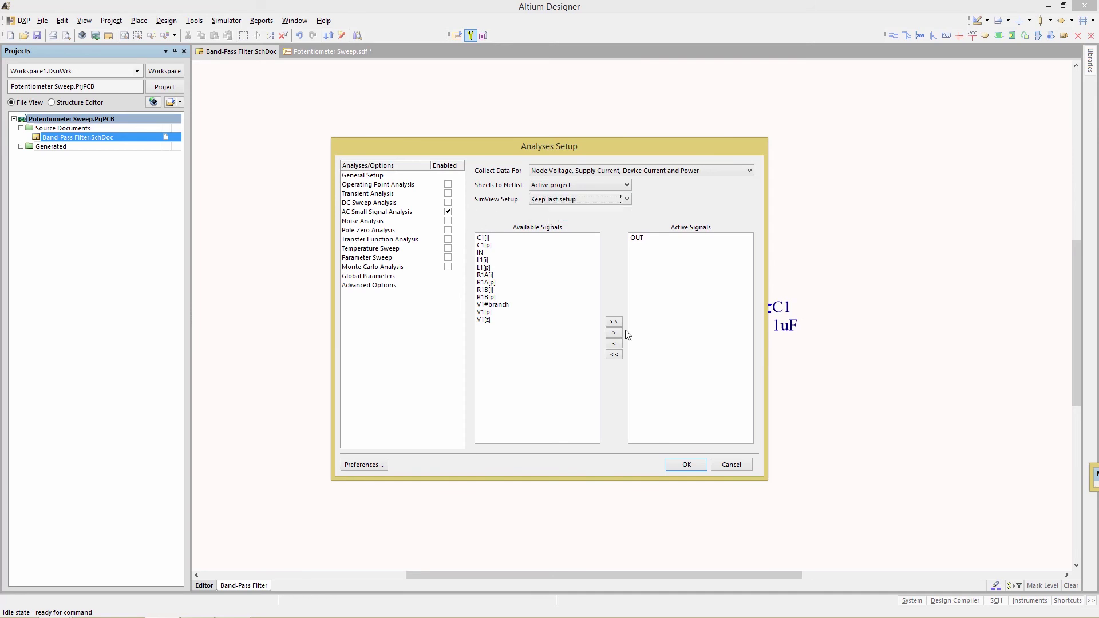
pyautogui.click(680, 467)
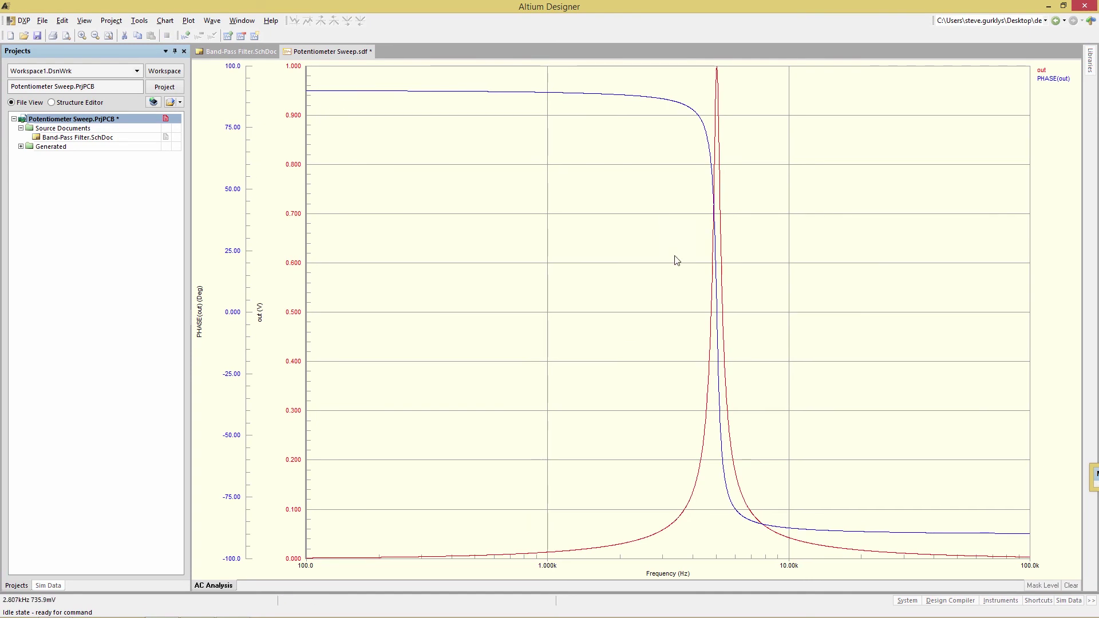
# Zoom the AC Analysis chart onto the out peak just above 5 kHz.
pyautogui.scroll(3, 684, 263)
pyautogui.moveTo(463, 140); pyautogui.dragTo(807, 478)
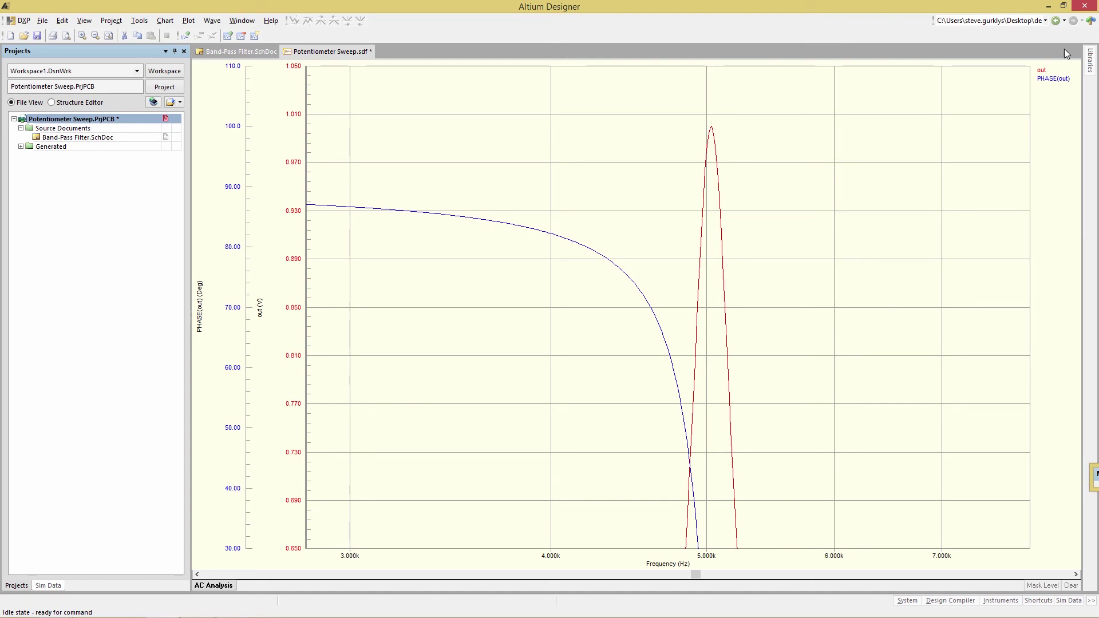
# Add cursors A and B to the out wave.
pyautogui.rightClick(1042, 71)
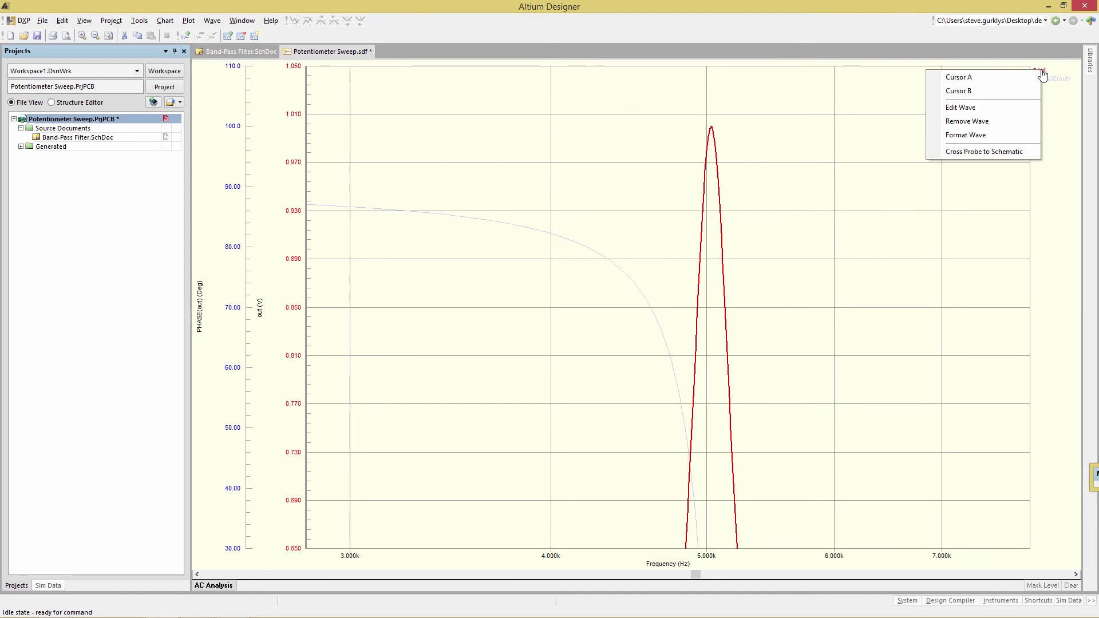
pyautogui.click(970, 78)
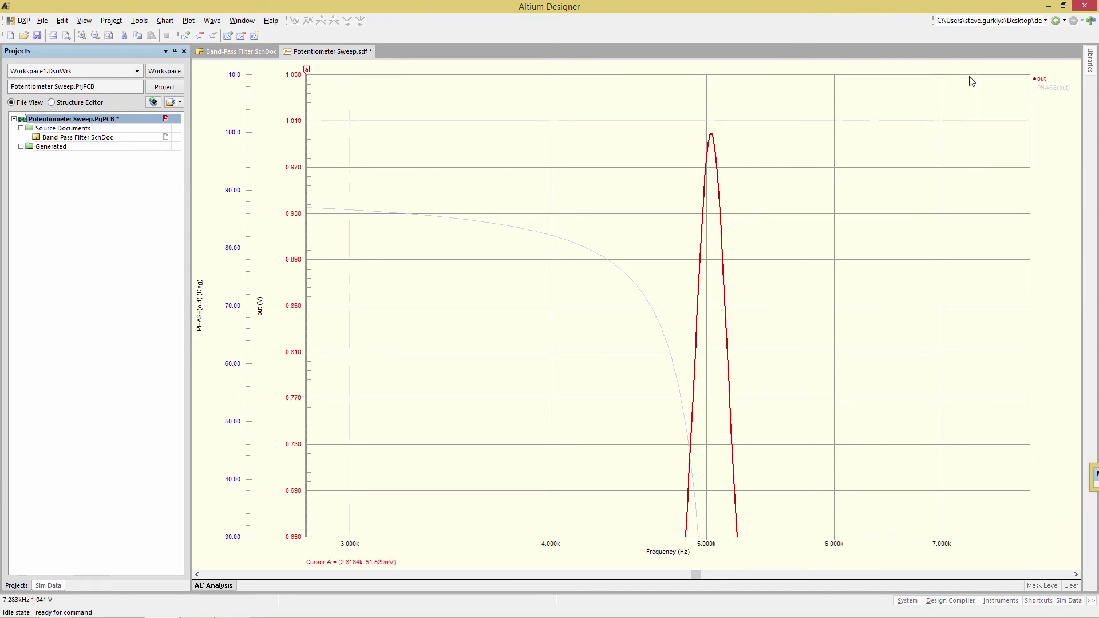
pyautogui.rightClick(1041, 83)
pyautogui.click(1008, 98)
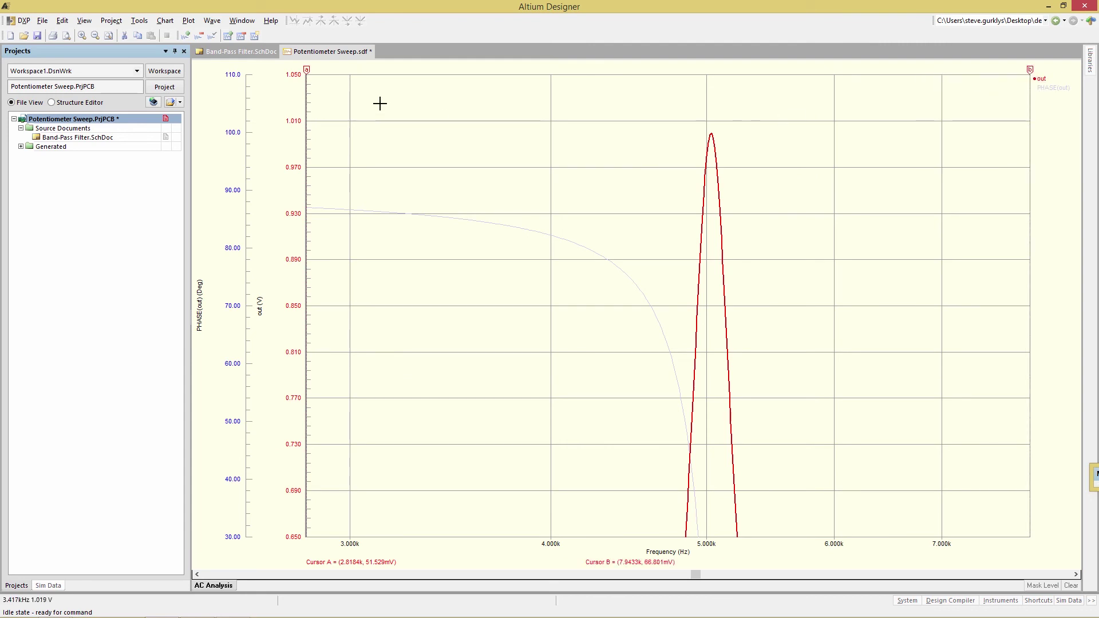
# Position cursor A at about 3.245 kHz and cursor B at about 6.145 kHz.
pyautogui.moveTo(307, 70); pyautogui.dragTo(405, 70)
pyautogui.moveTo(1030, 70); pyautogui.dragTo(851, 77)
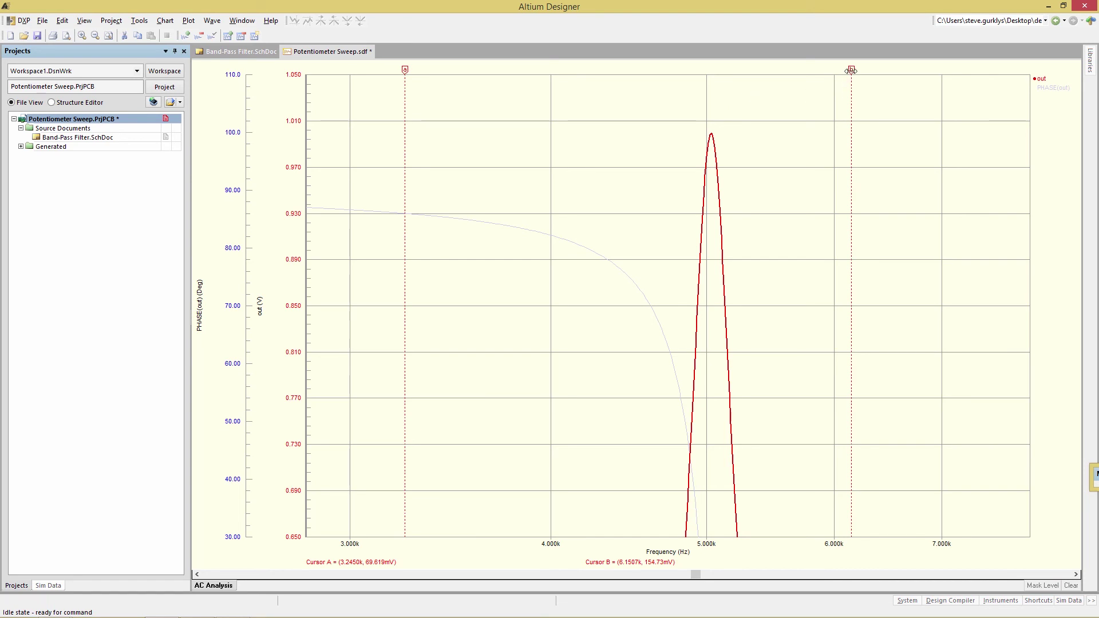
pyautogui.moveTo(853, 69); pyautogui.dragTo(851, 73)
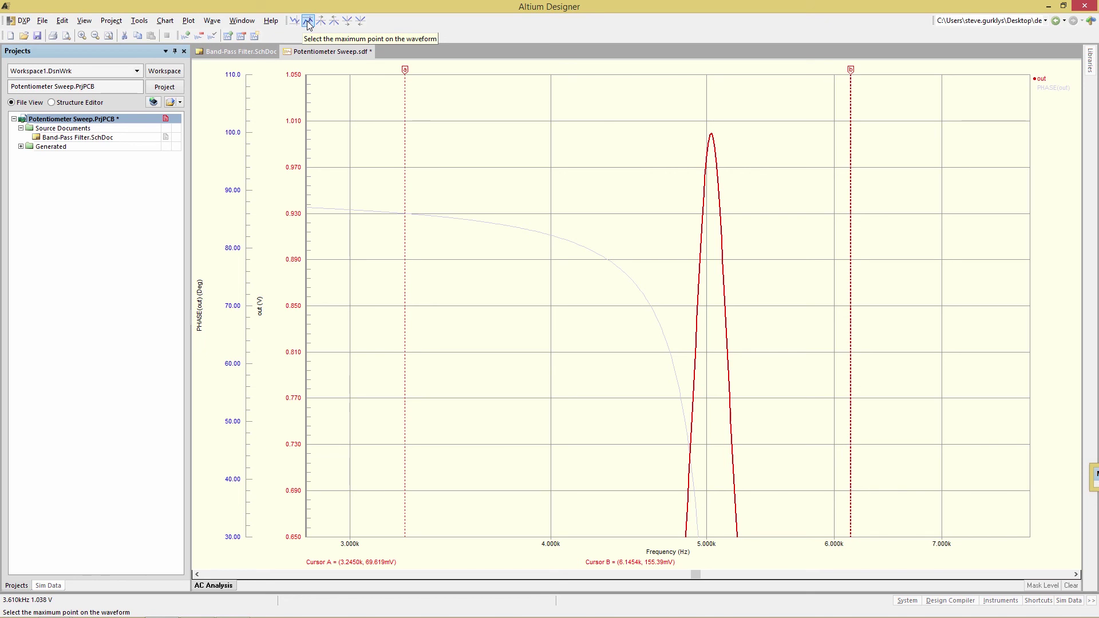
# Snap cursor B to the out peak (5.035 kHz, 999.91 mV) and display readings in an enlarged Sim Data panel.
pyautogui.click(307, 23)
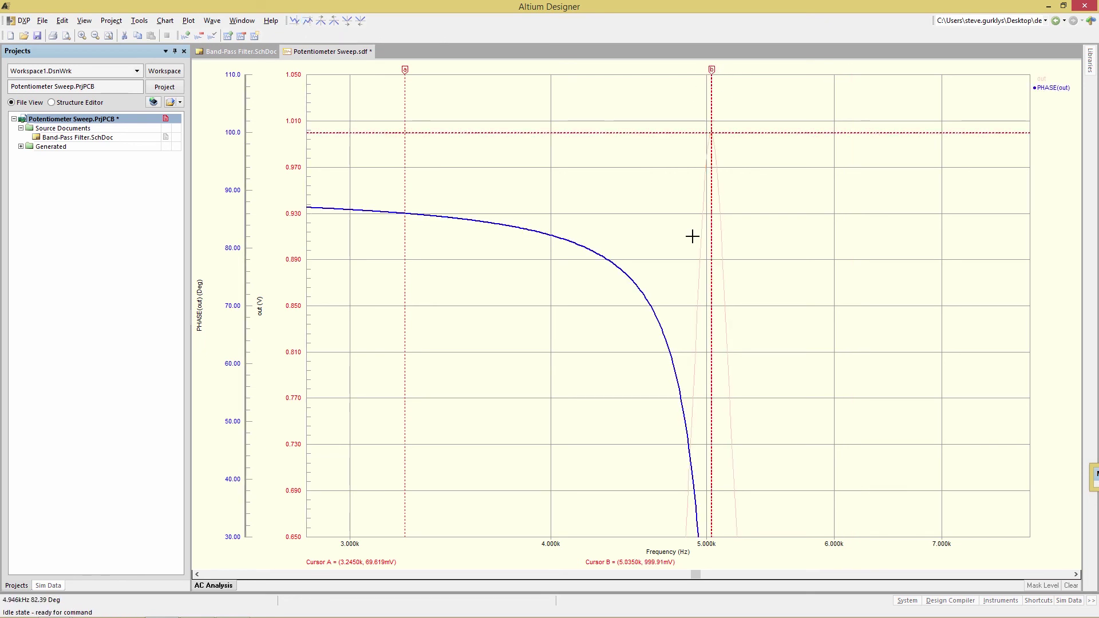
pyautogui.click(1040, 80)
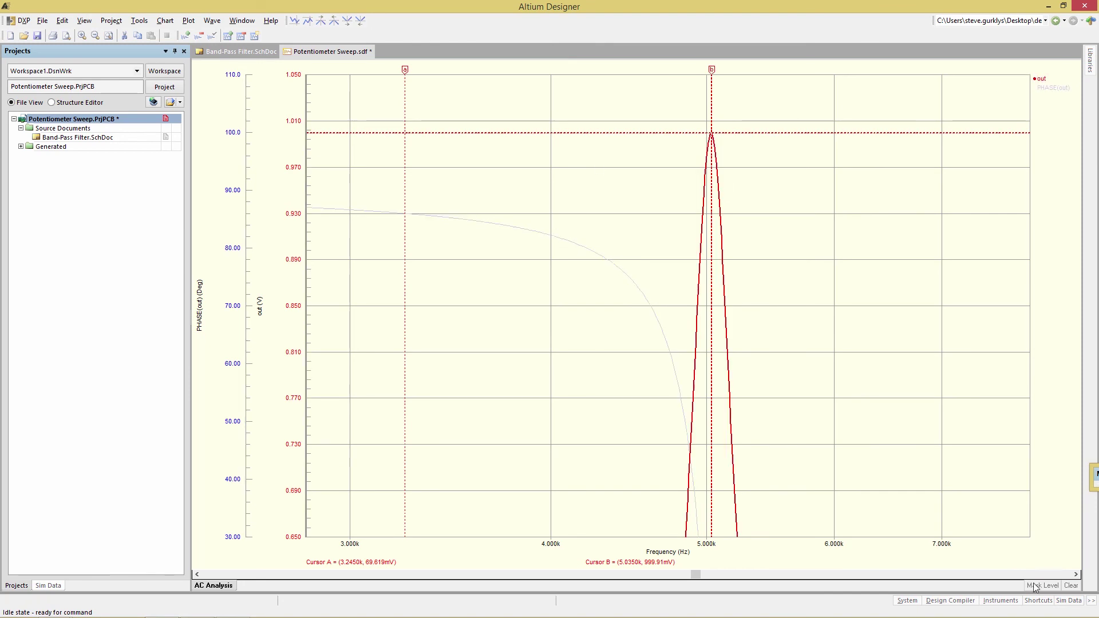
pyautogui.click(1067, 601)
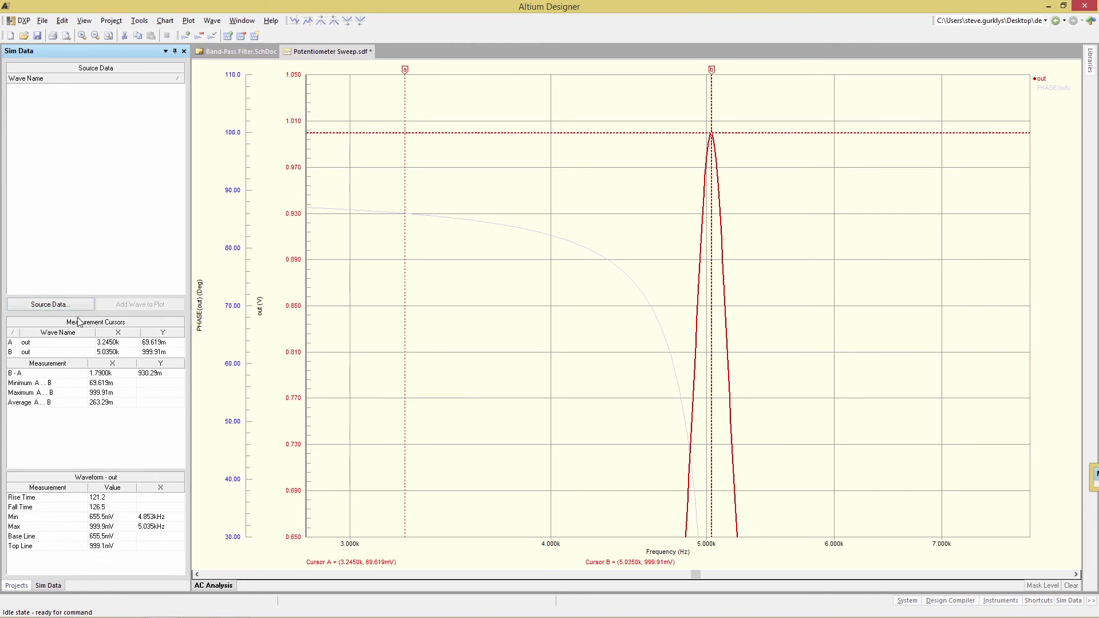
pyautogui.moveTo(77, 312); pyautogui.dragTo(94, 159)
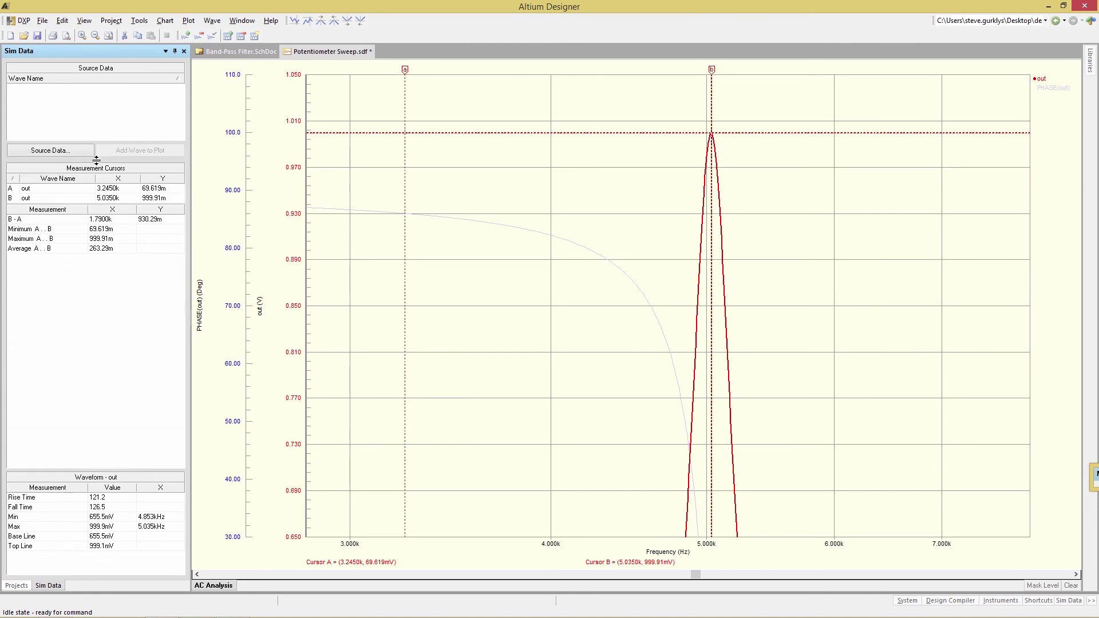
pyautogui.click(25, 199)
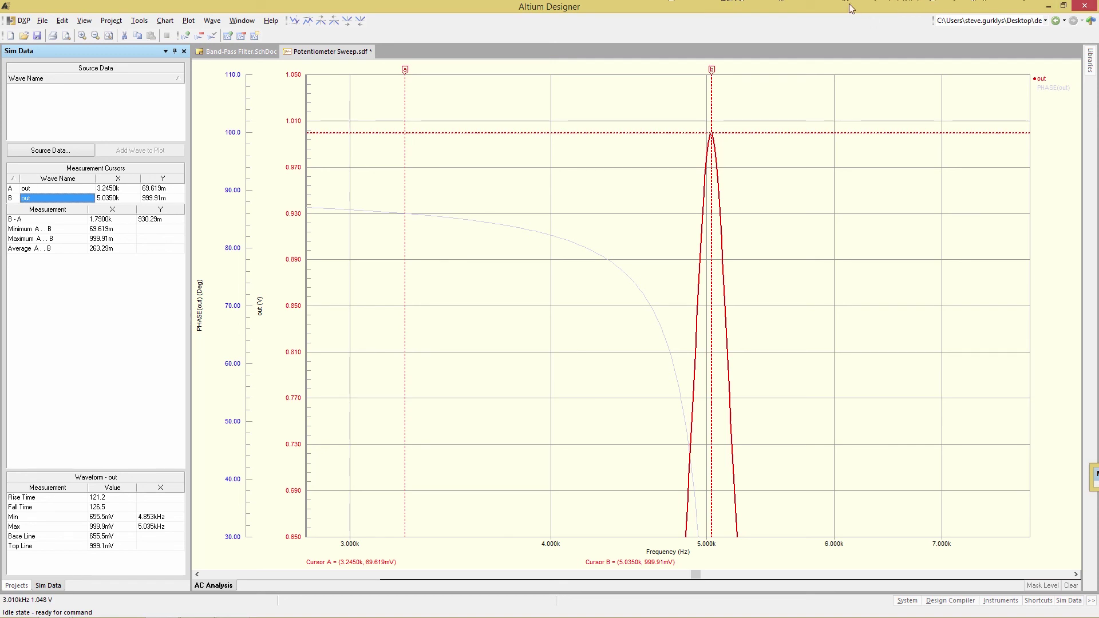
# Redefine the out waveform as Magnitude (dB), turning the trace into dB(out).
pyautogui.doubleClick(1043, 80)
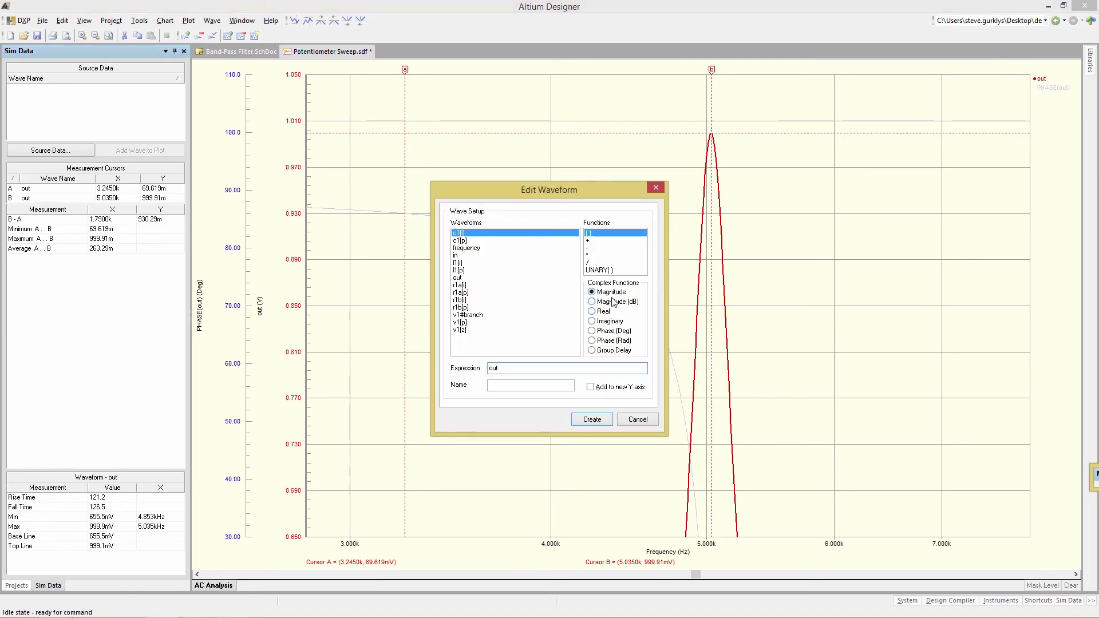
pyautogui.click(592, 303)
pyautogui.click(585, 417)
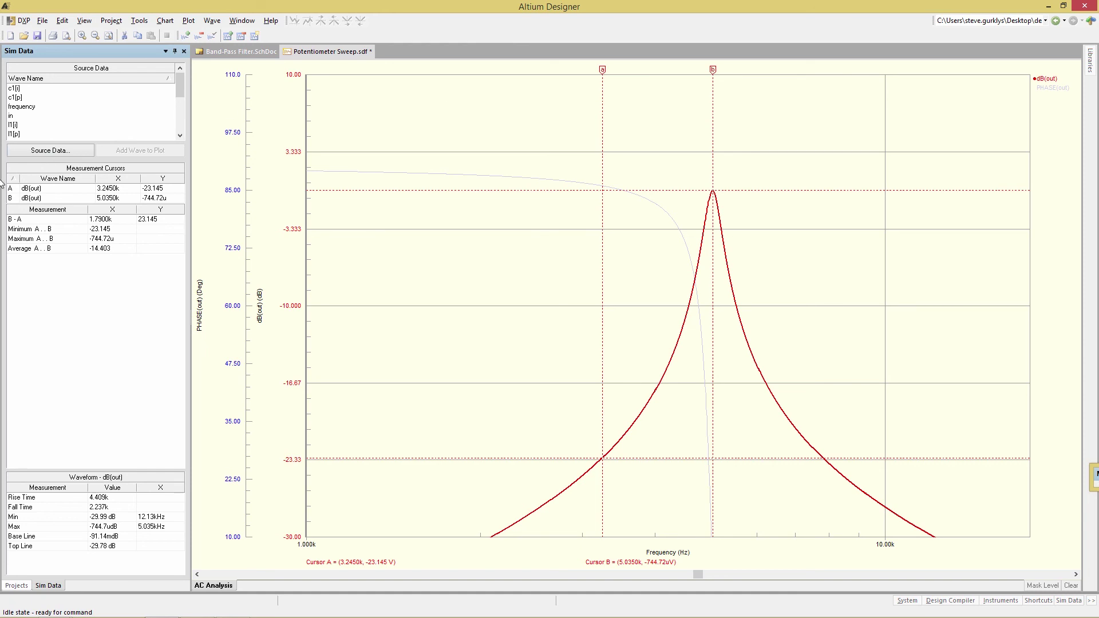
# Set cursor A's Y to -3.0007 dB at 4.8766 kHz and zoom in around the dB peak.
pyautogui.click(159, 189)
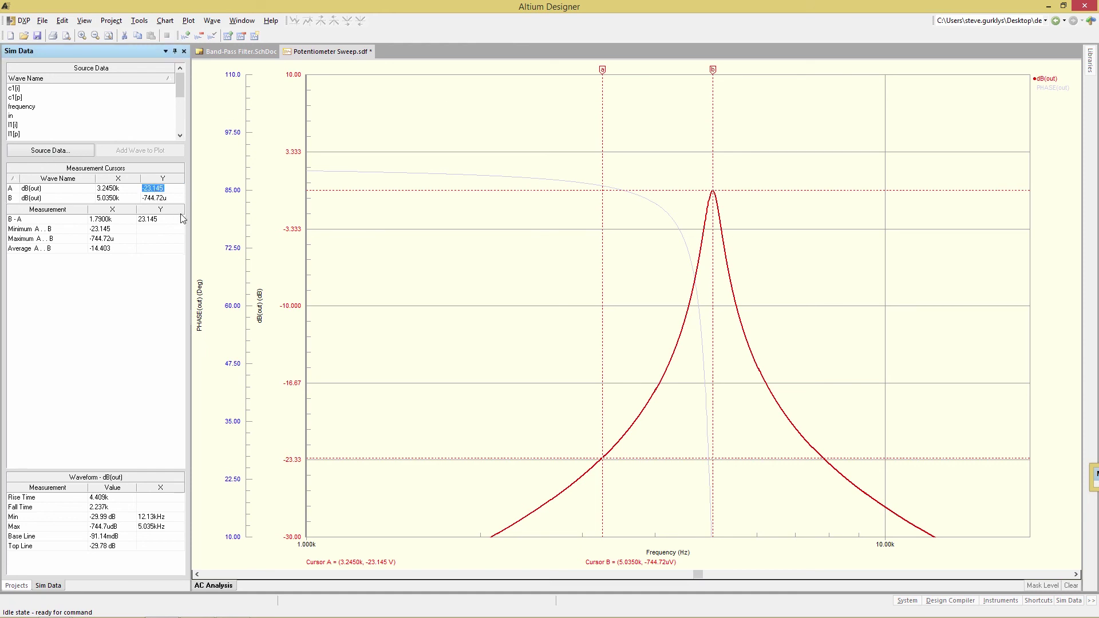
pyautogui.write('-3.0007')
pyautogui.press('Return')
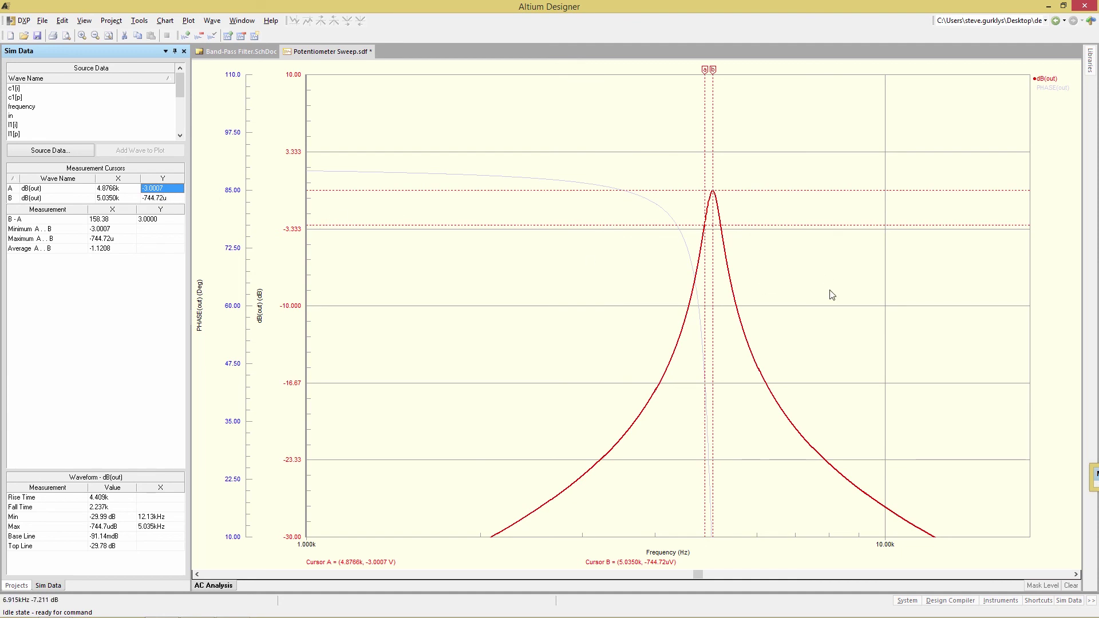
pyautogui.click(704, 147)
pyautogui.moveTo(650, 142); pyautogui.dragTo(620, 51)
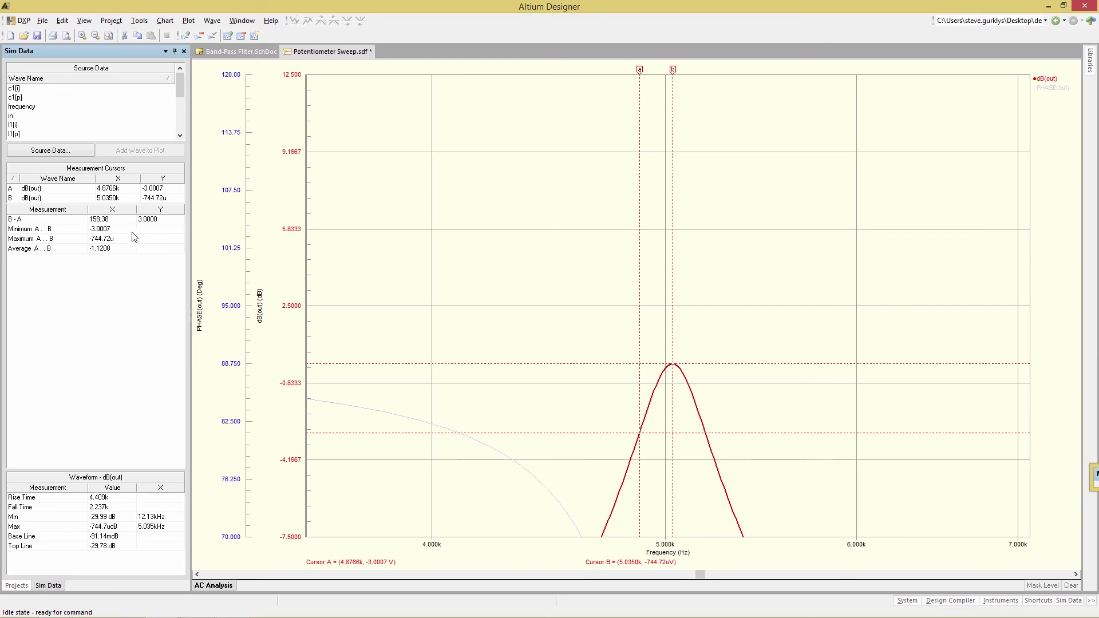
pyautogui.click(121, 187)
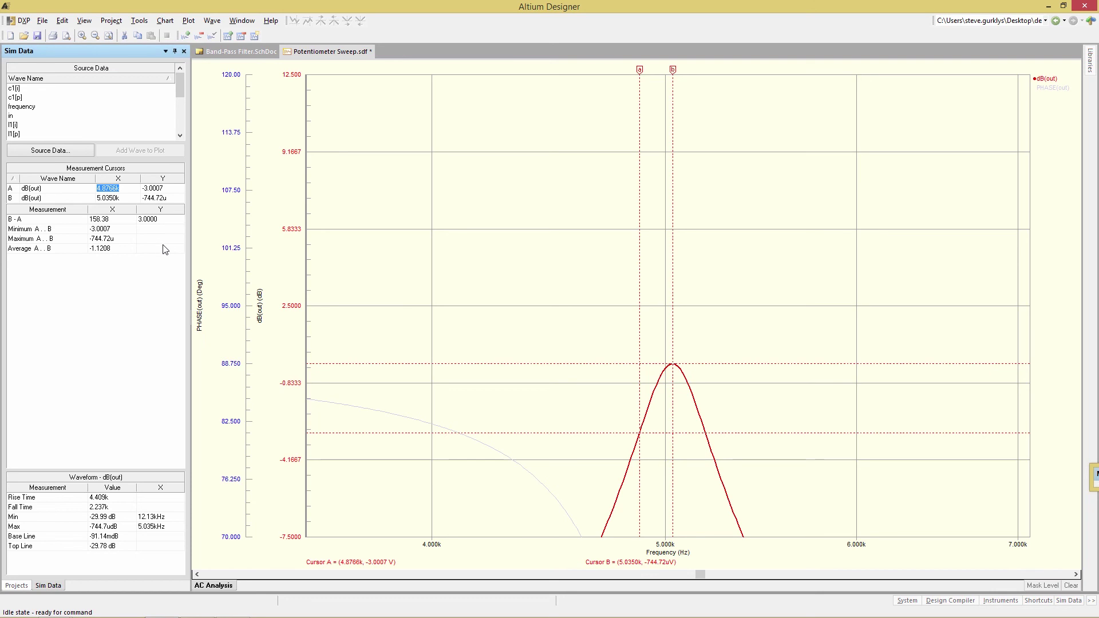